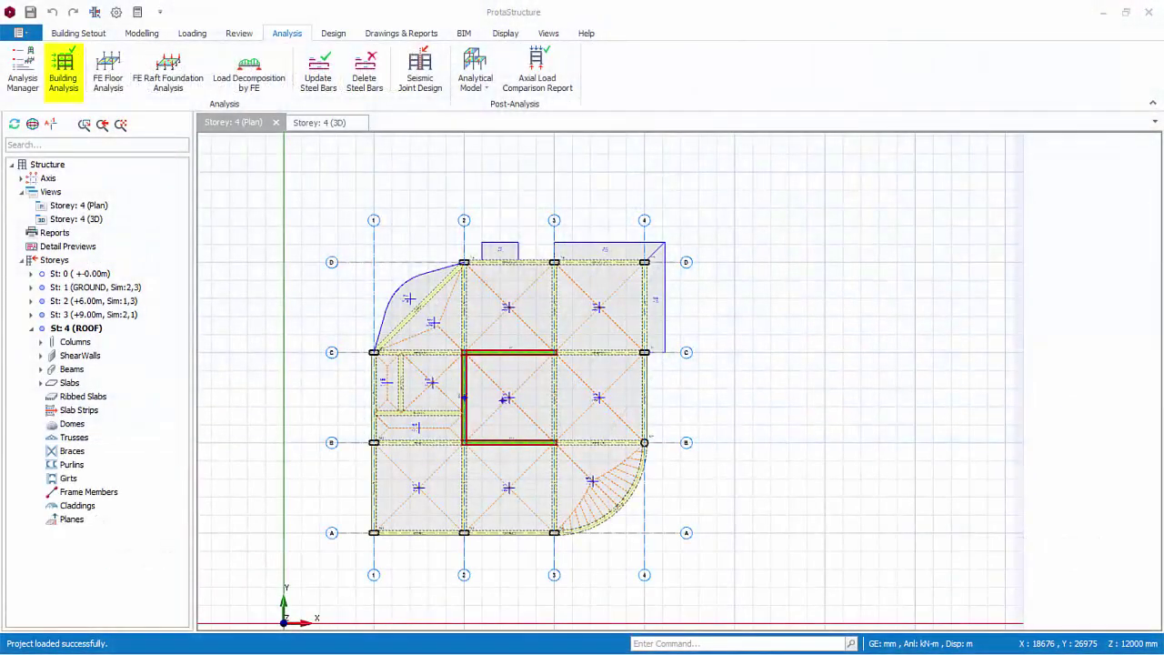
- Start an Analysis Results Report from Post-Analysis, with members listed by storey
{"action": "left_click", "coordinate": [63, 71]}
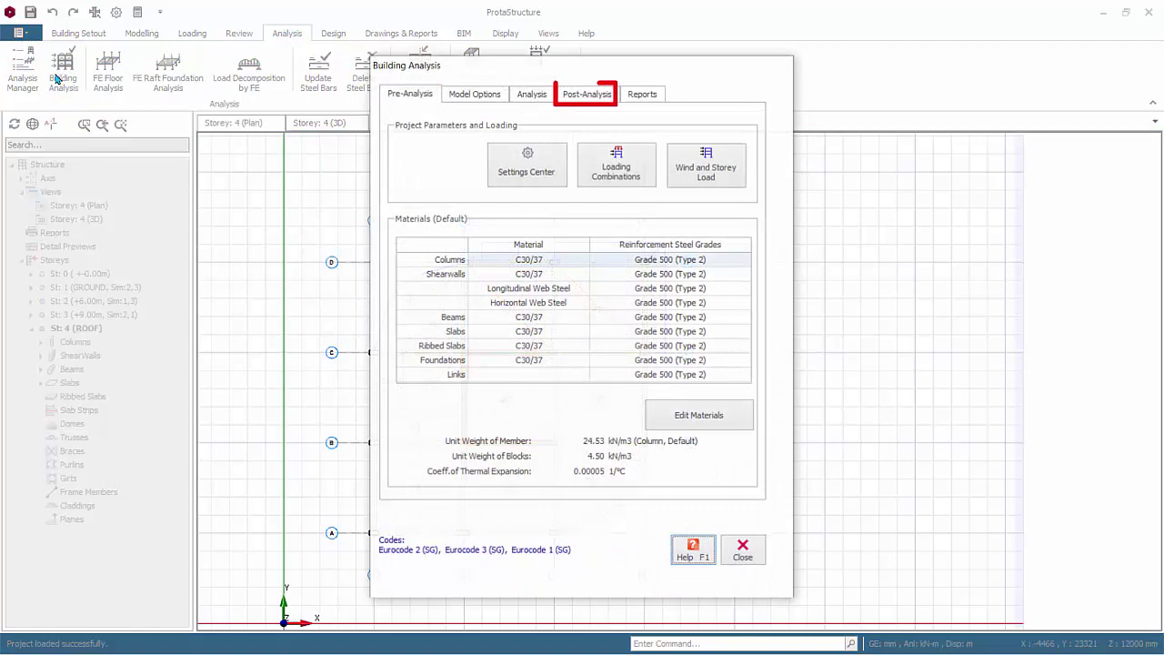
{"action": "left_click", "coordinate": [591, 94]}
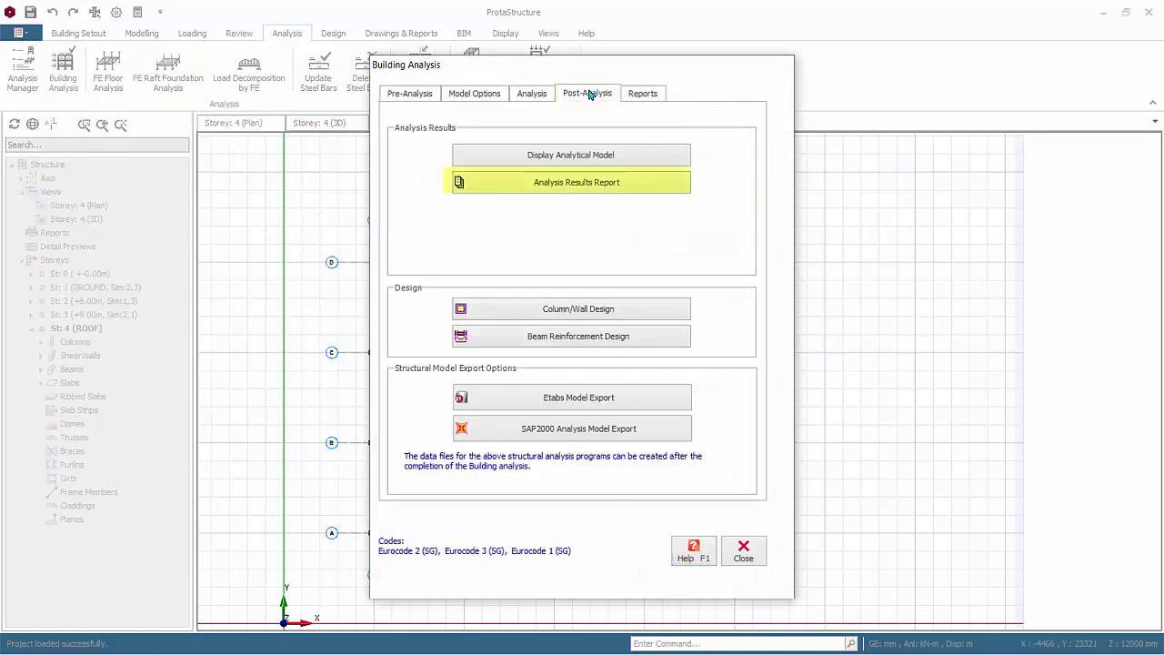
{"action": "left_click", "coordinate": [663, 187]}
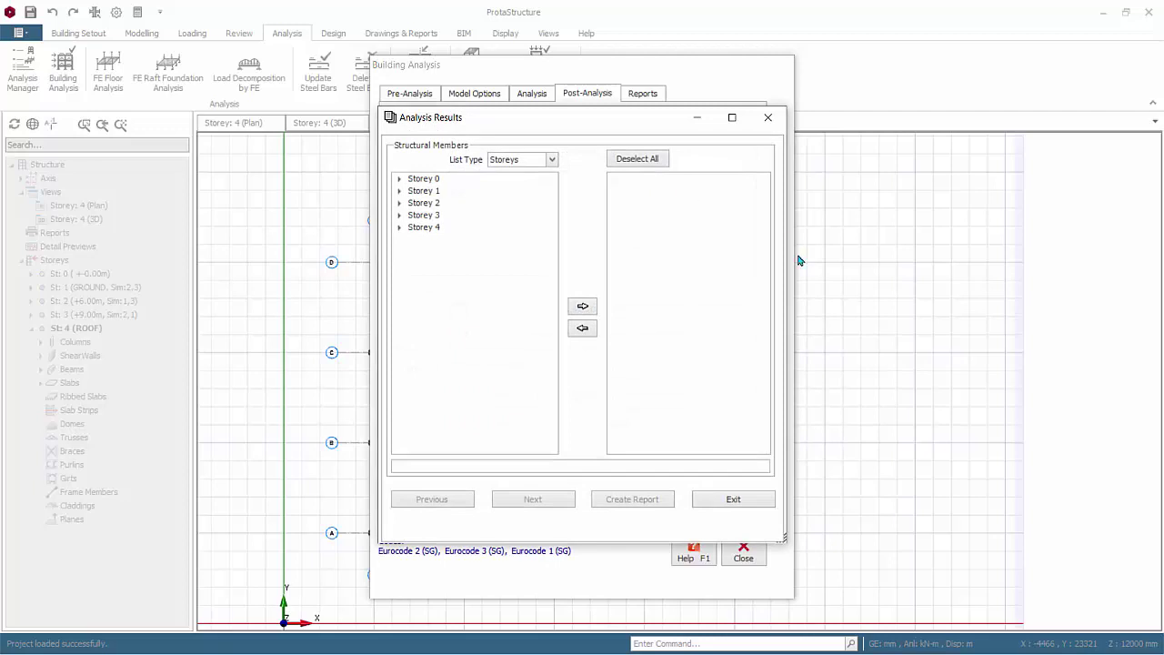
{"action": "left_click", "coordinate": [553, 160]}
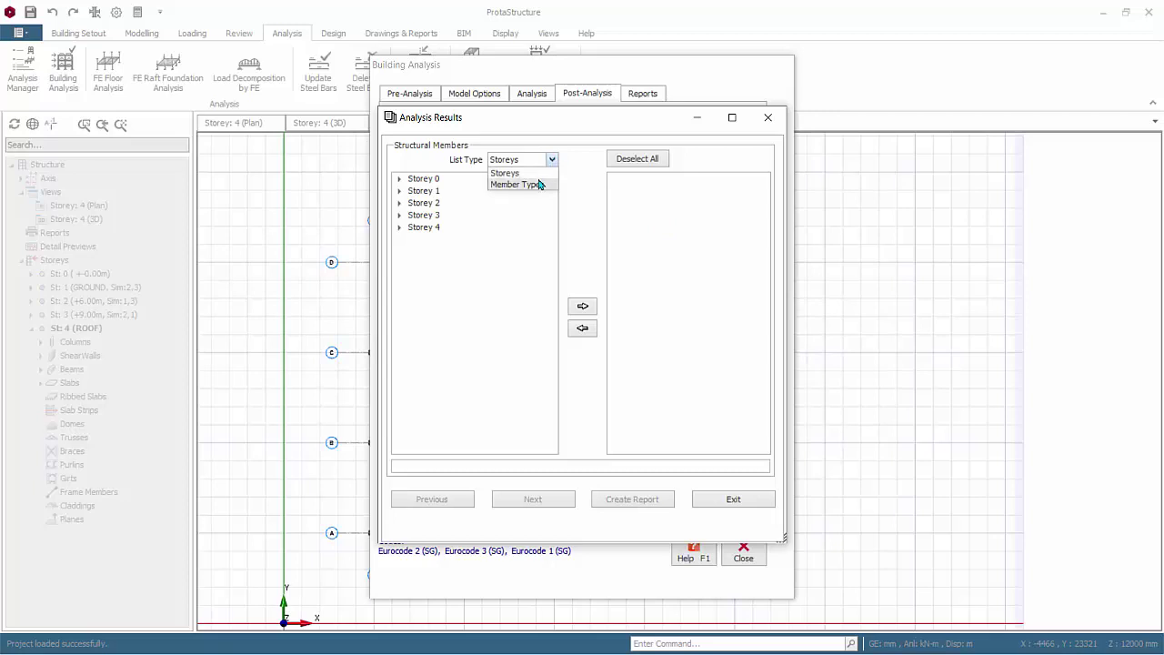
{"action": "left_click", "coordinate": [539, 185]}
{"action": "left_click", "coordinate": [552, 160]}
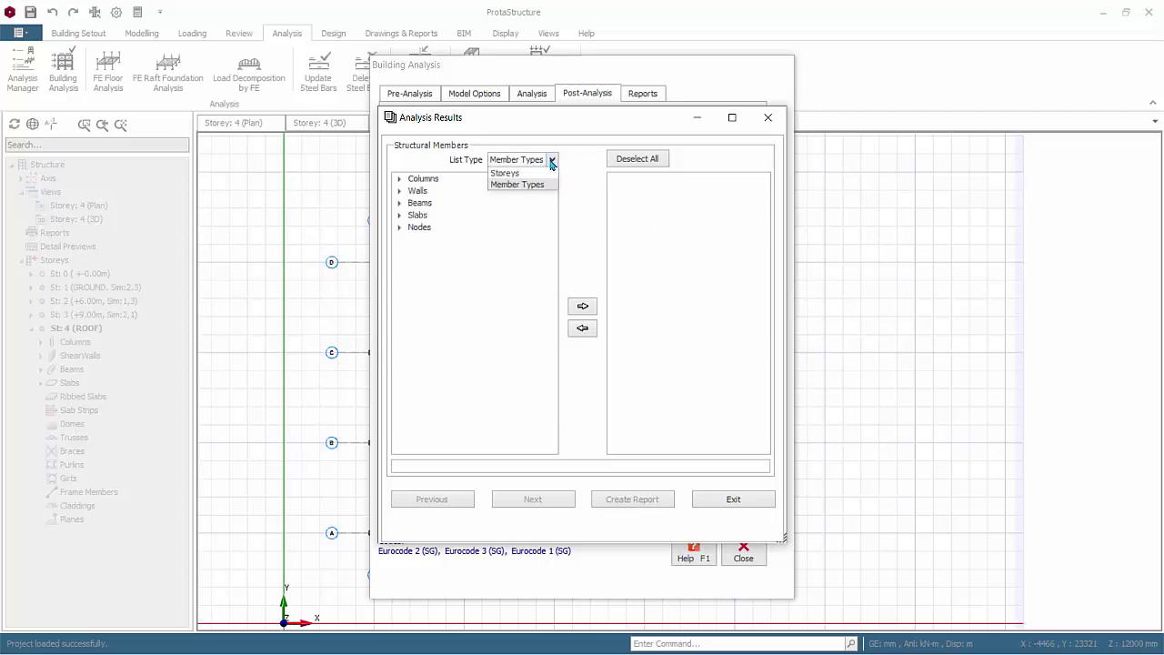
{"action": "left_click", "coordinate": [530, 173]}
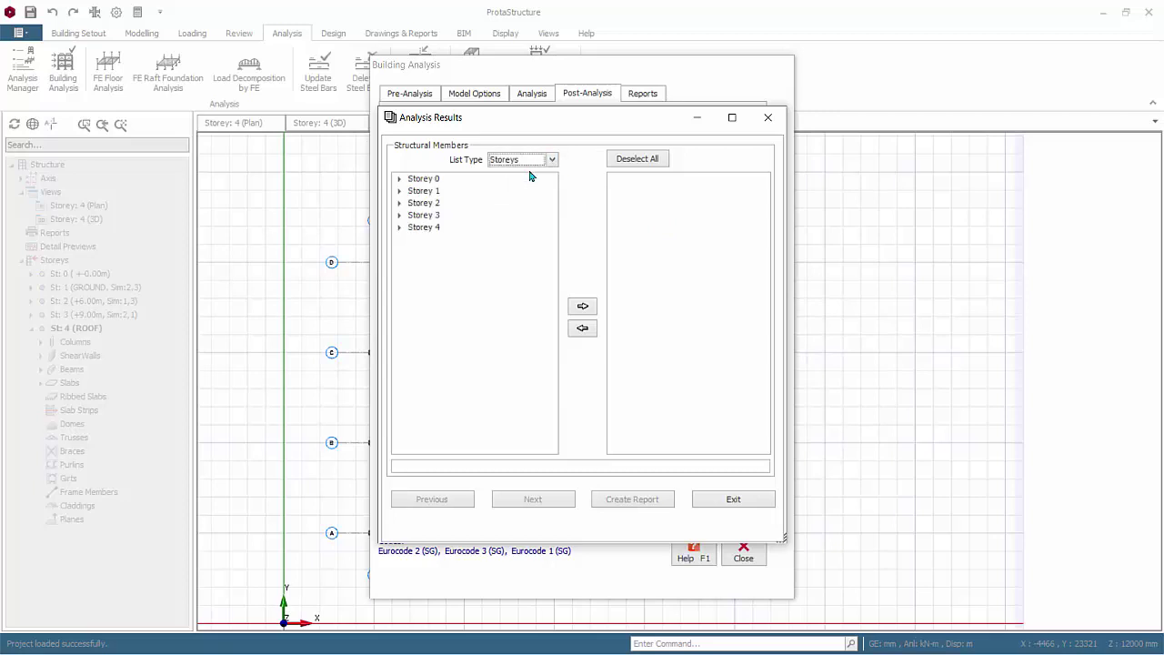
- Add Storey 1 columns GC1–GC10 and its walls, then remove GW3 to leave GW1 and GW2
{"action": "left_click", "coordinate": [398, 191]}
{"action": "left_click", "coordinate": [440, 207]}
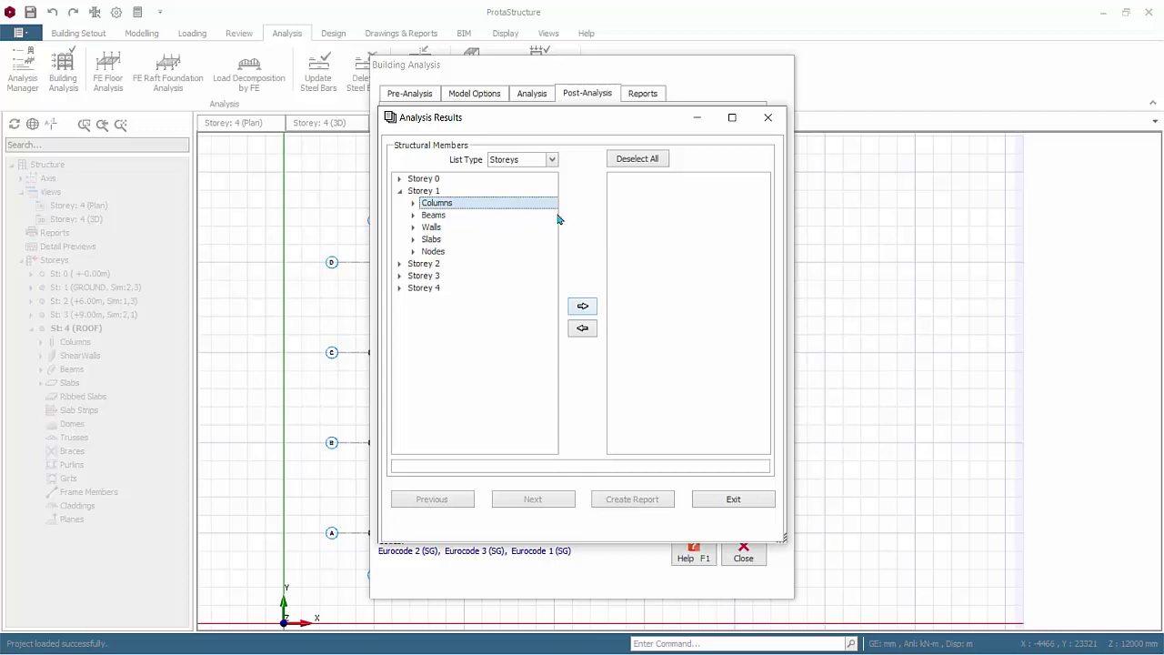
{"action": "left_click", "coordinate": [583, 308]}
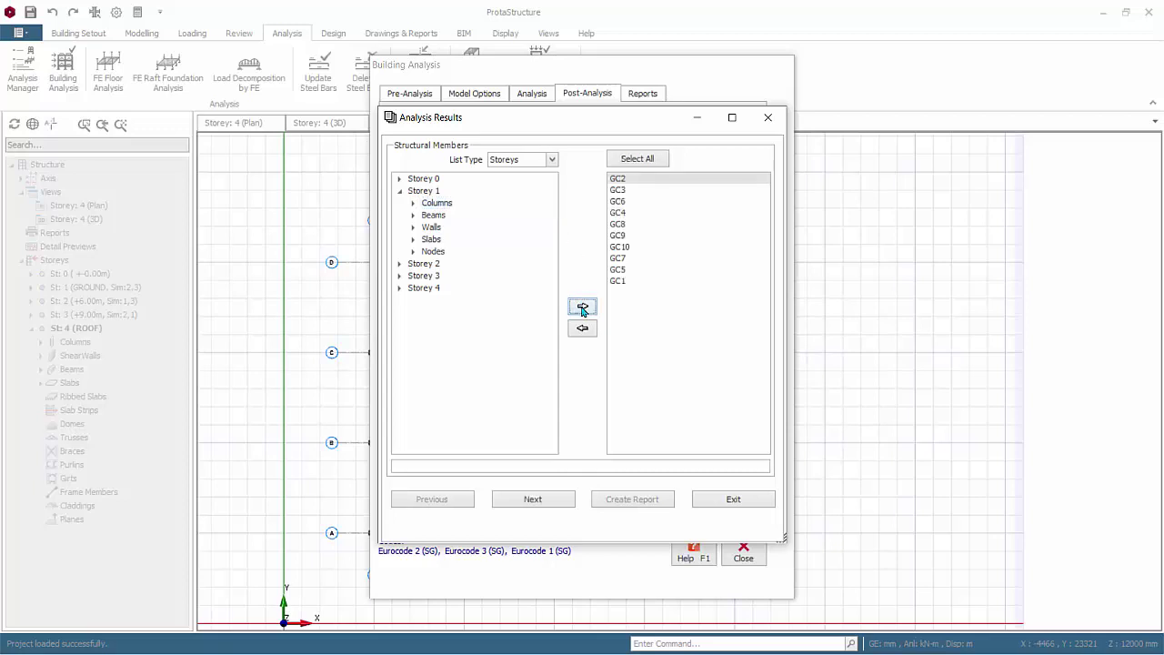
{"action": "left_click", "coordinate": [436, 232]}
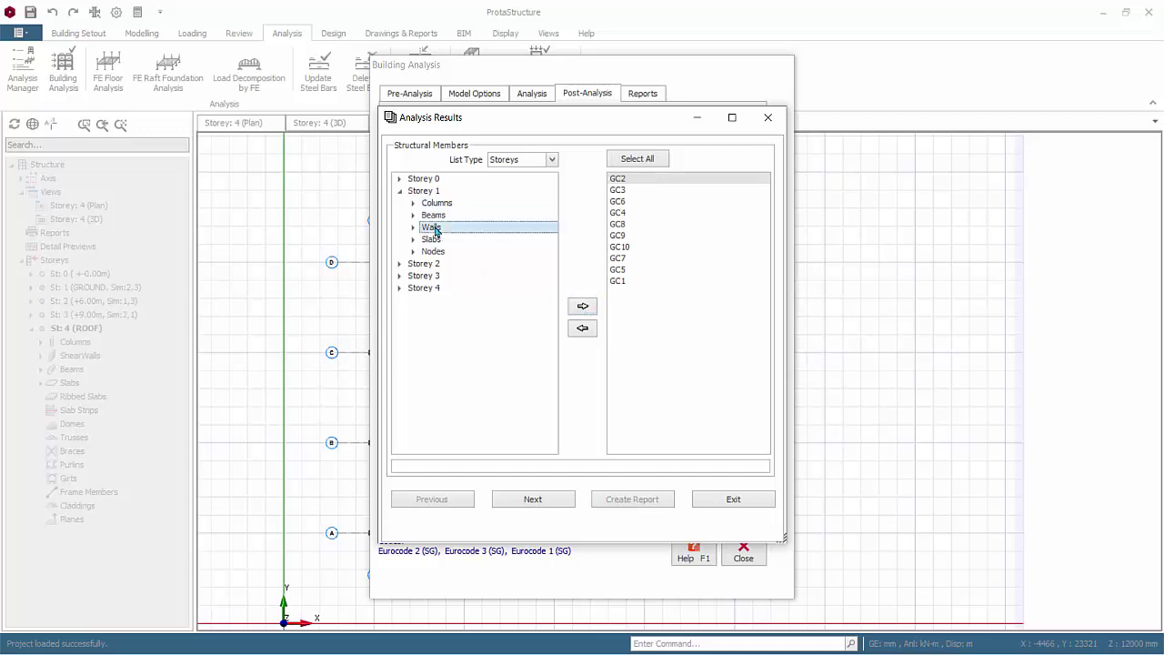
{"action": "left_click", "coordinate": [583, 306]}
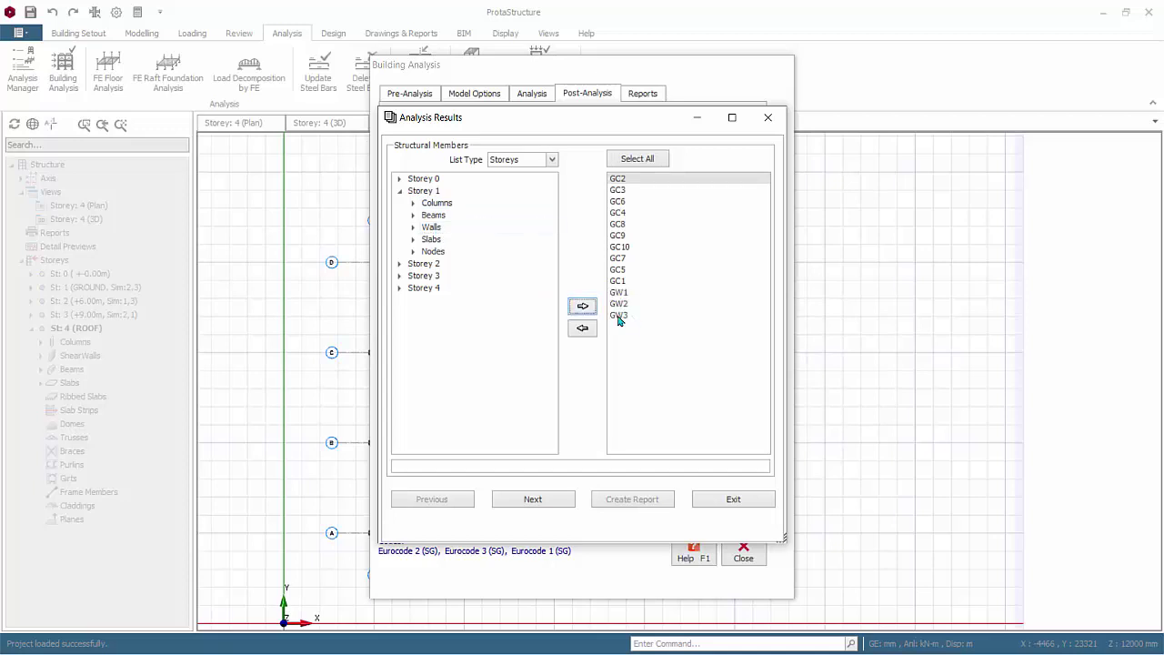
{"action": "left_click", "coordinate": [618, 315]}
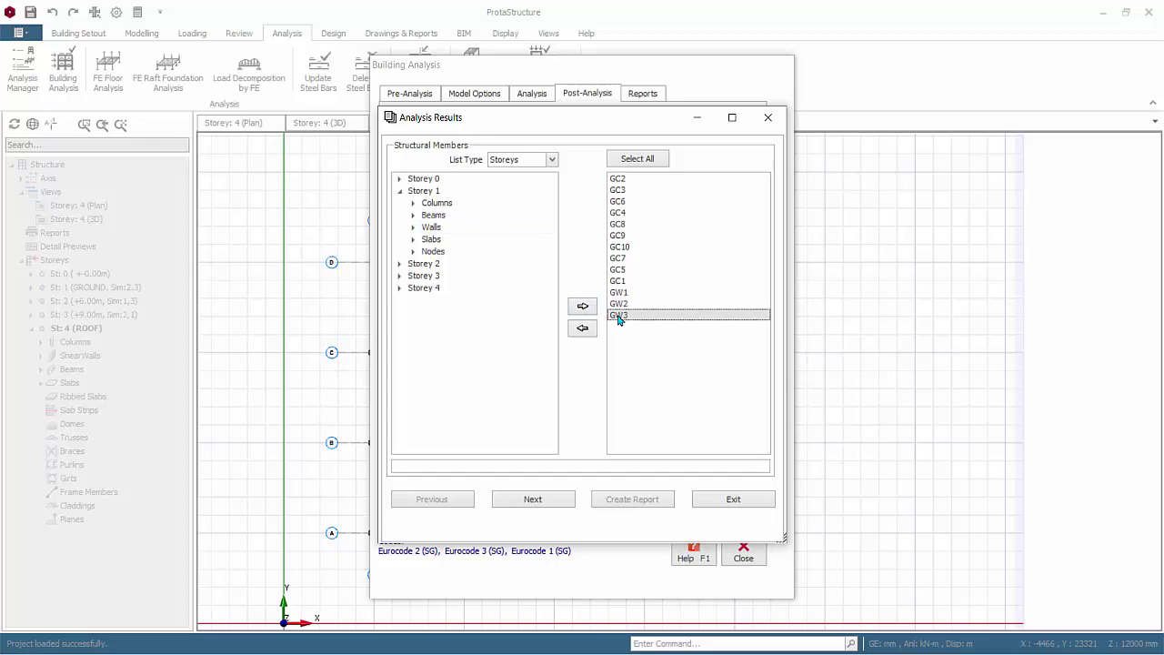
{"action": "left_click", "coordinate": [582, 328]}
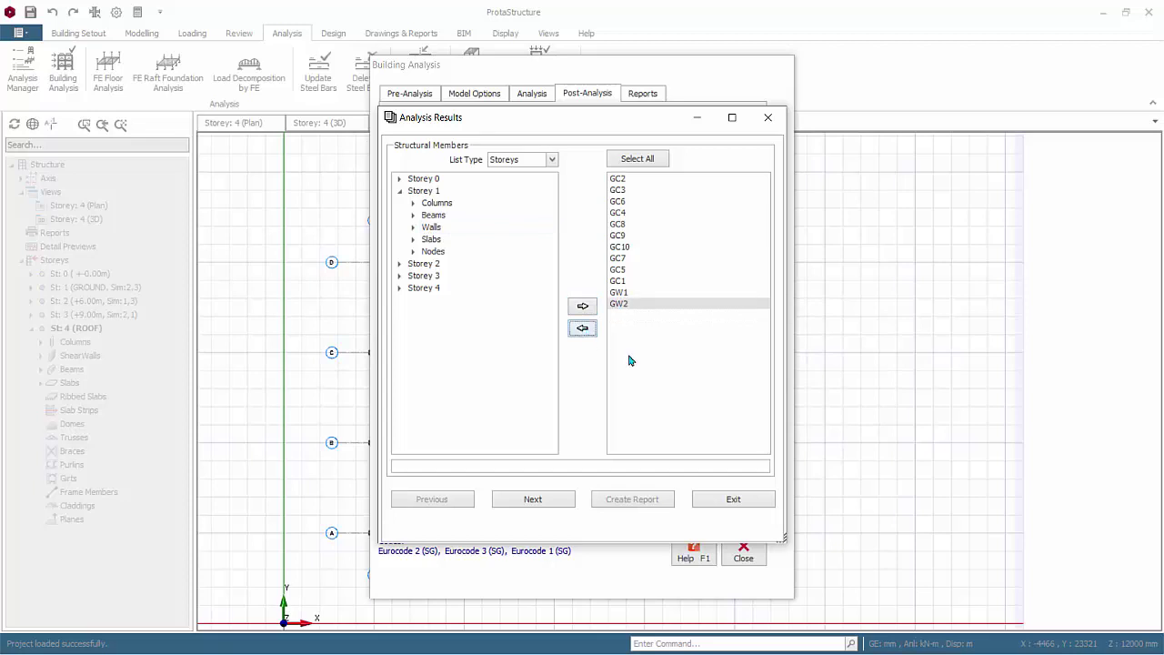
- Advance to the model-element step, check frame elements 41–49, then return to Structural Members
{"action": "left_click", "coordinate": [533, 502]}
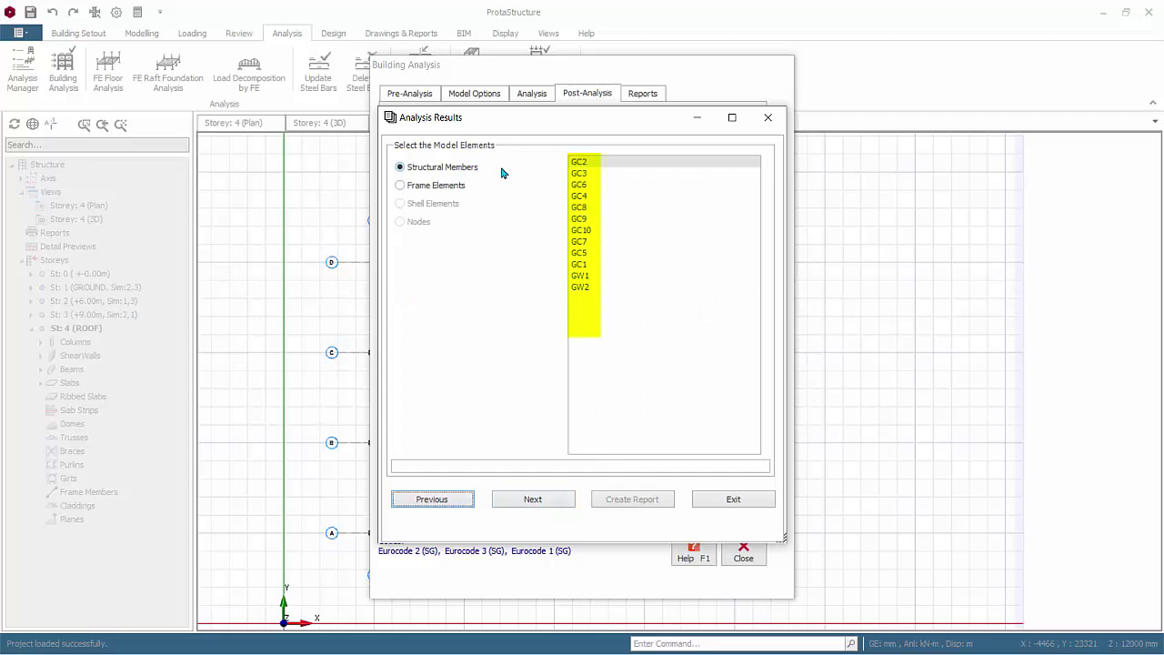
{"action": "left_click", "coordinate": [429, 169]}
{"action": "left_click", "coordinate": [399, 185]}
{"action": "left_click", "coordinate": [576, 185]}
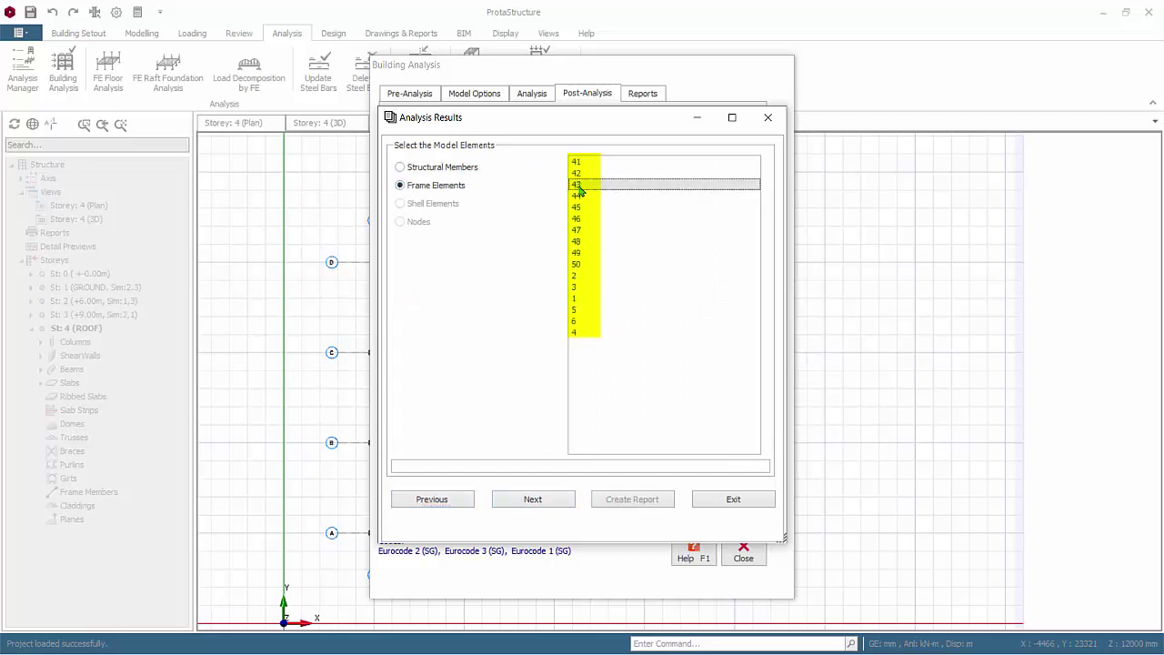
{"action": "left_click", "coordinate": [578, 219]}
{"action": "left_click", "coordinate": [576, 254]}
{"action": "left_click", "coordinate": [590, 163]}
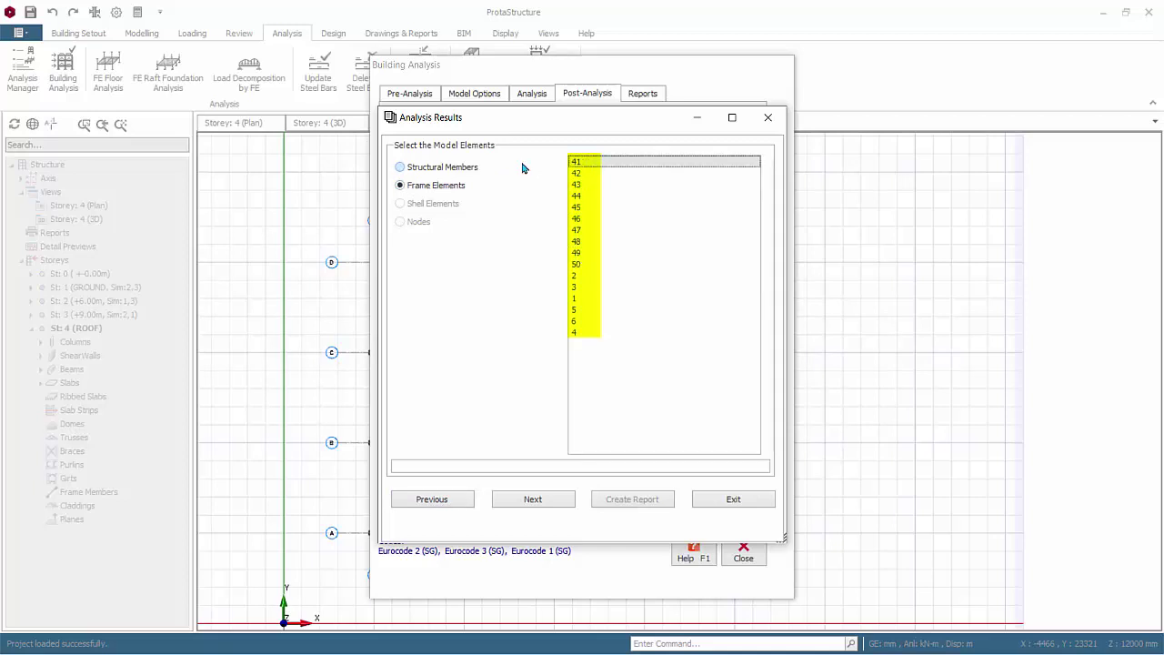
{"action": "left_click", "coordinate": [401, 168]}
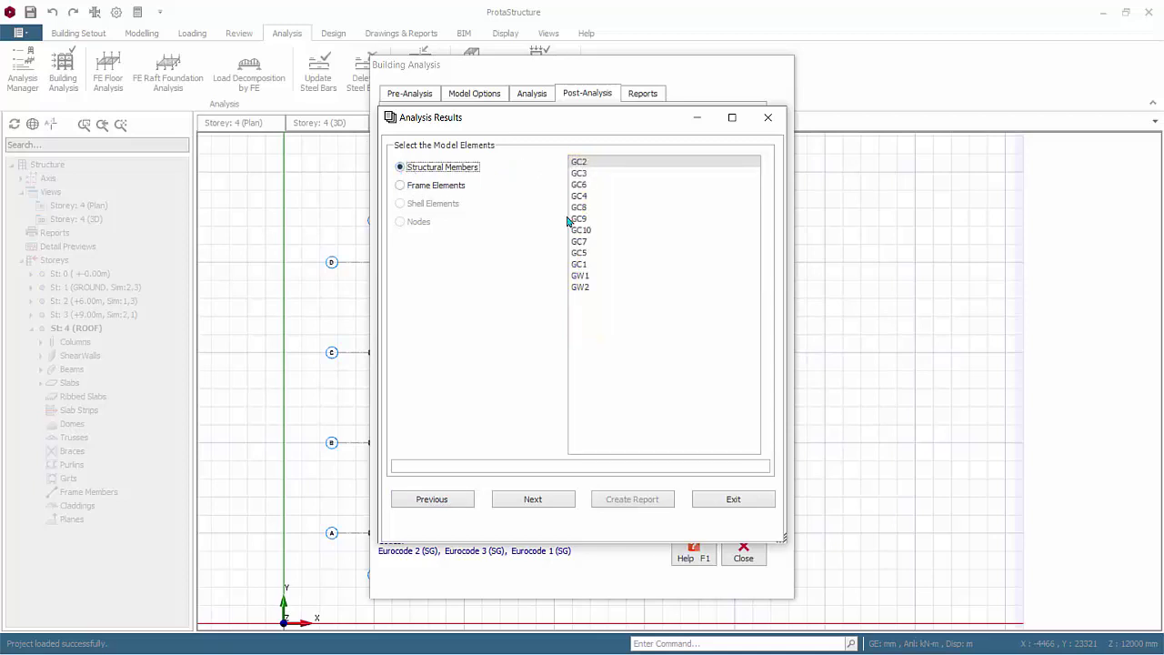
- On the loads step, toggle individual load cases, then end with all load cases checked
{"action": "left_click", "coordinate": [555, 500]}
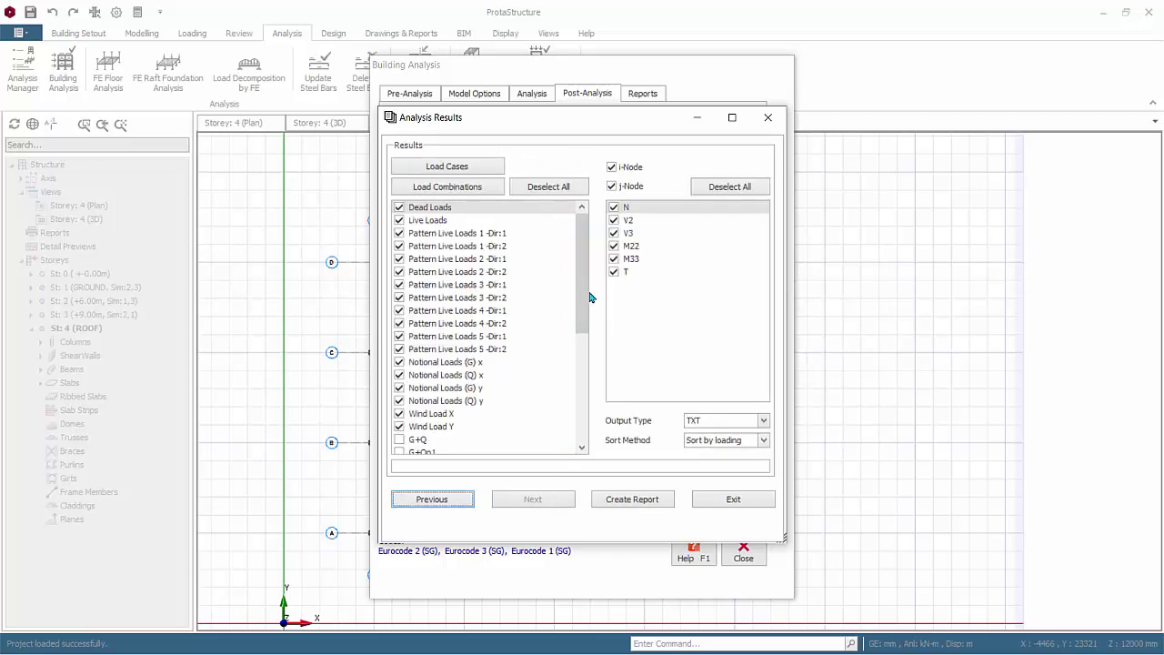
{"action": "left_click", "coordinate": [399, 259]}
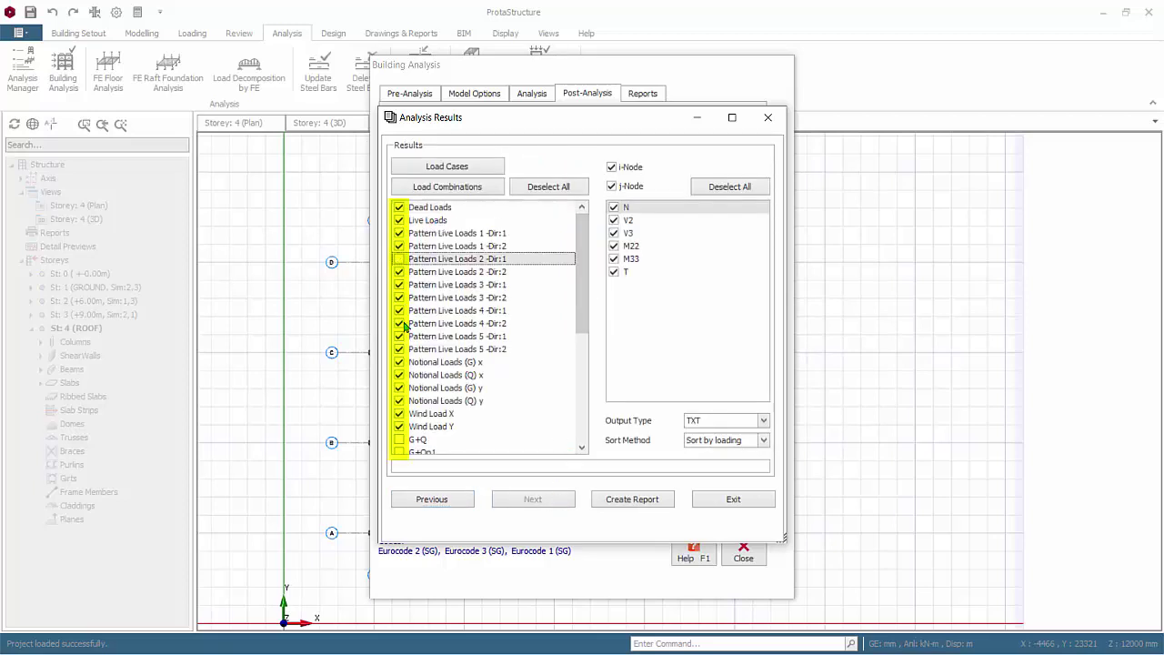
{"action": "left_click", "coordinate": [399, 336]}
{"action": "left_click", "coordinate": [400, 246]}
{"action": "left_click", "coordinate": [399, 220]}
{"action": "left_click", "coordinate": [399, 207]}
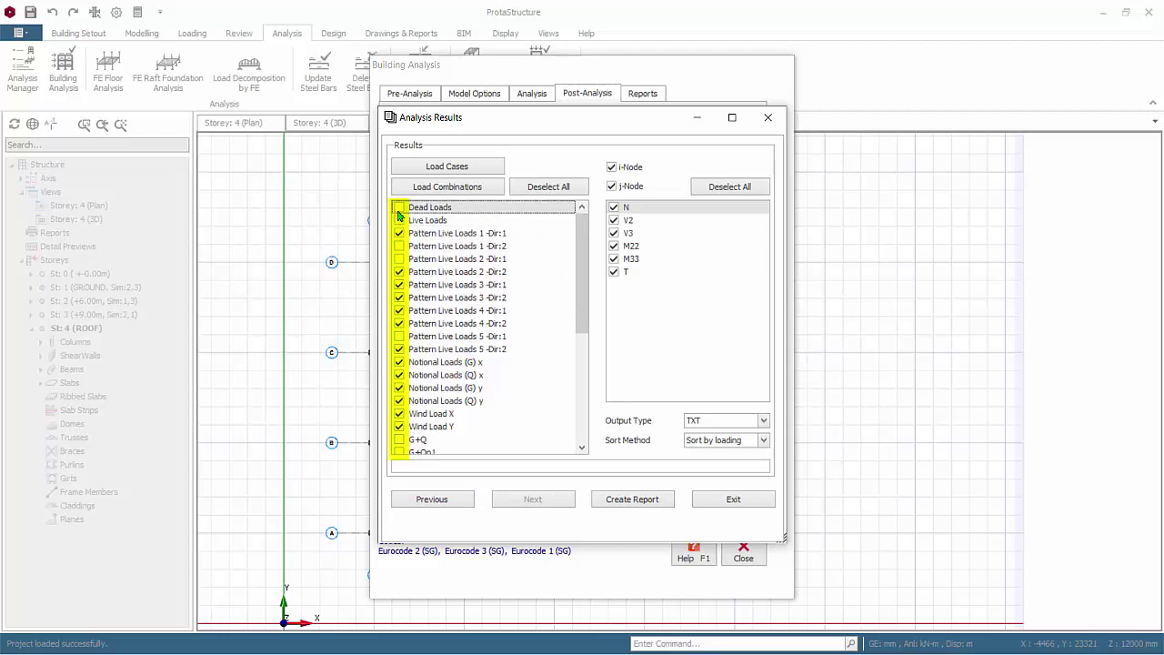
{"action": "left_click", "coordinate": [398, 297]}
{"action": "left_click", "coordinate": [472, 169]}
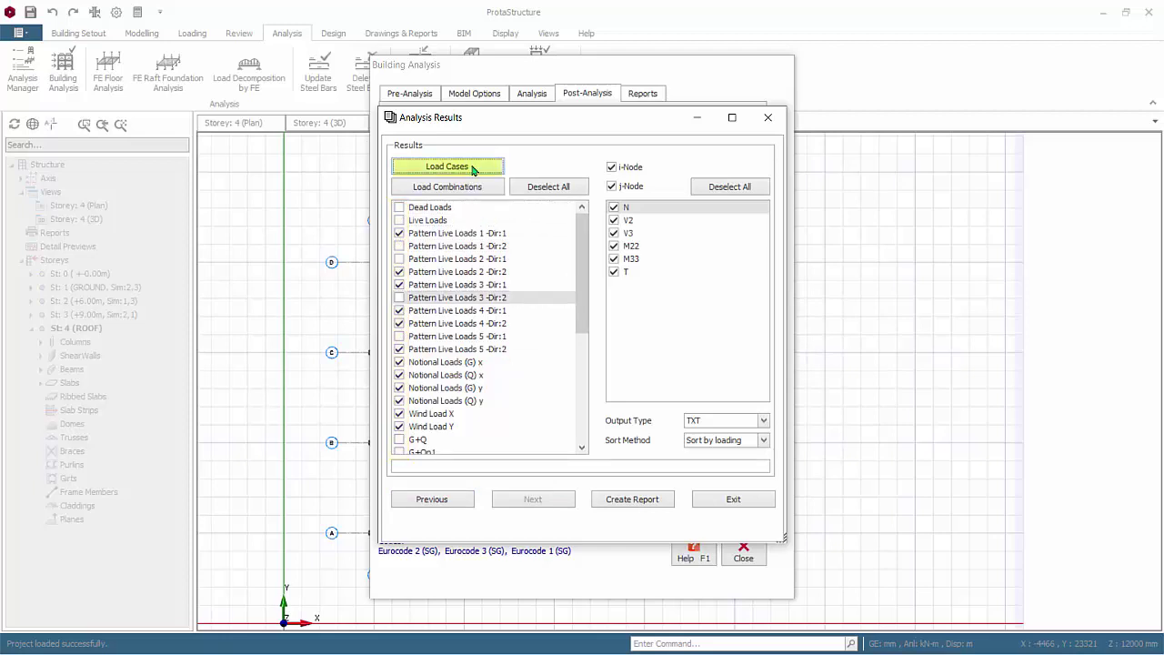
{"action": "left_click", "coordinate": [472, 168]}
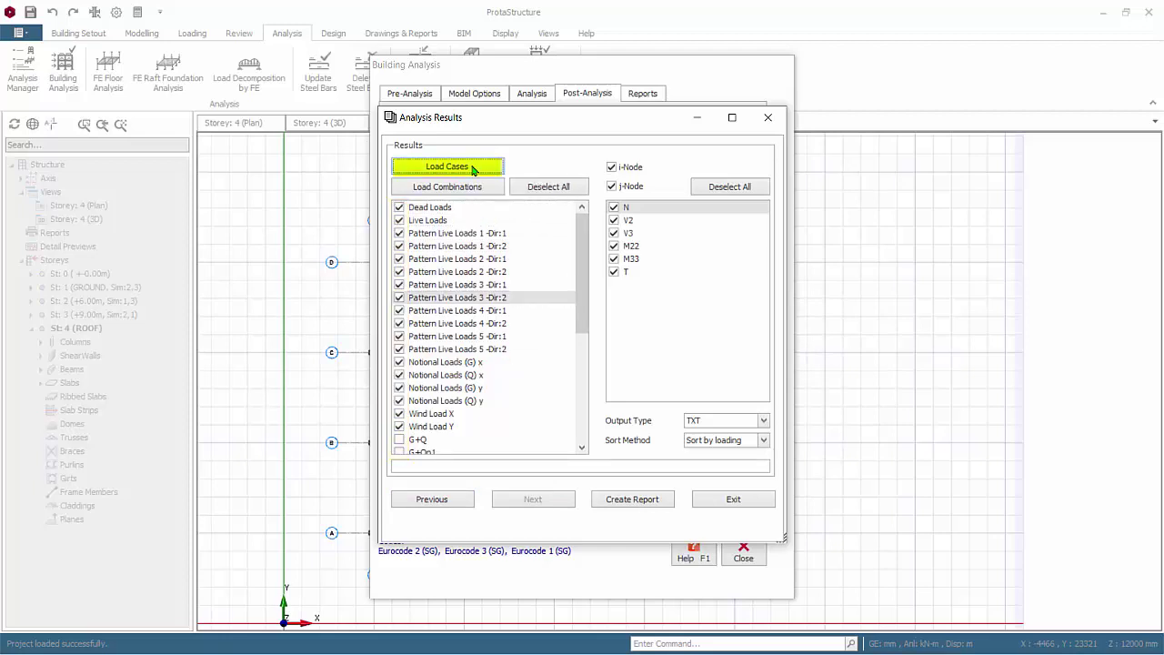
{"action": "left_click", "coordinate": [472, 168]}
{"action": "left_click", "coordinate": [472, 168]}
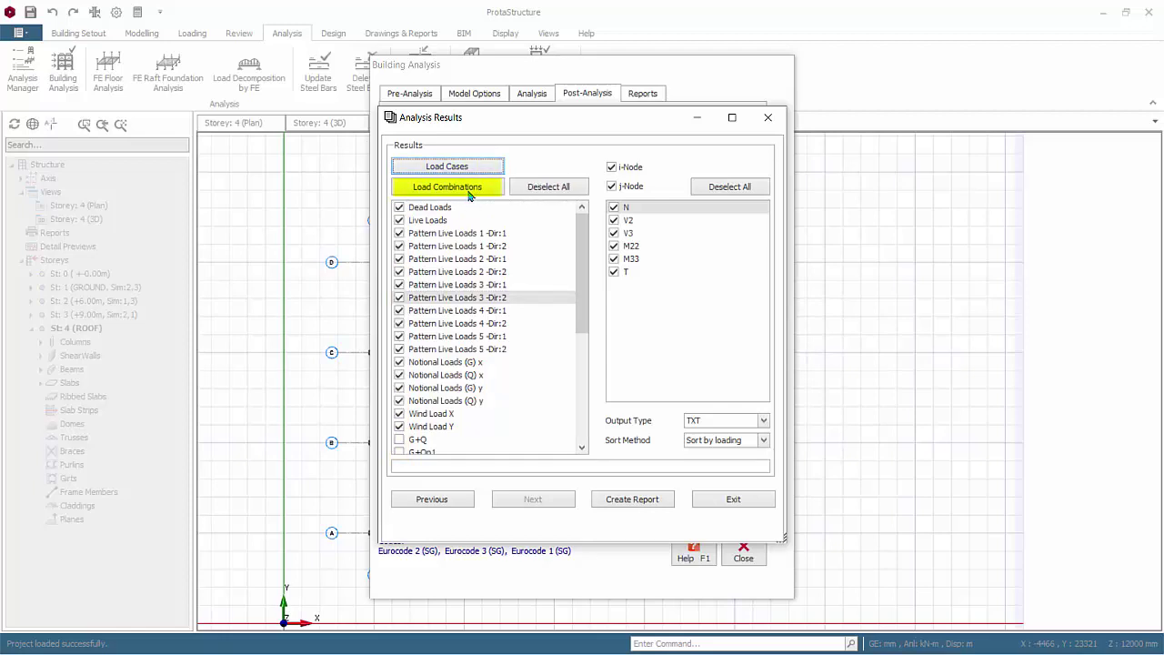
- Report load combinations with TXT output sorted by loading
{"action": "left_click", "coordinate": [468, 188]}
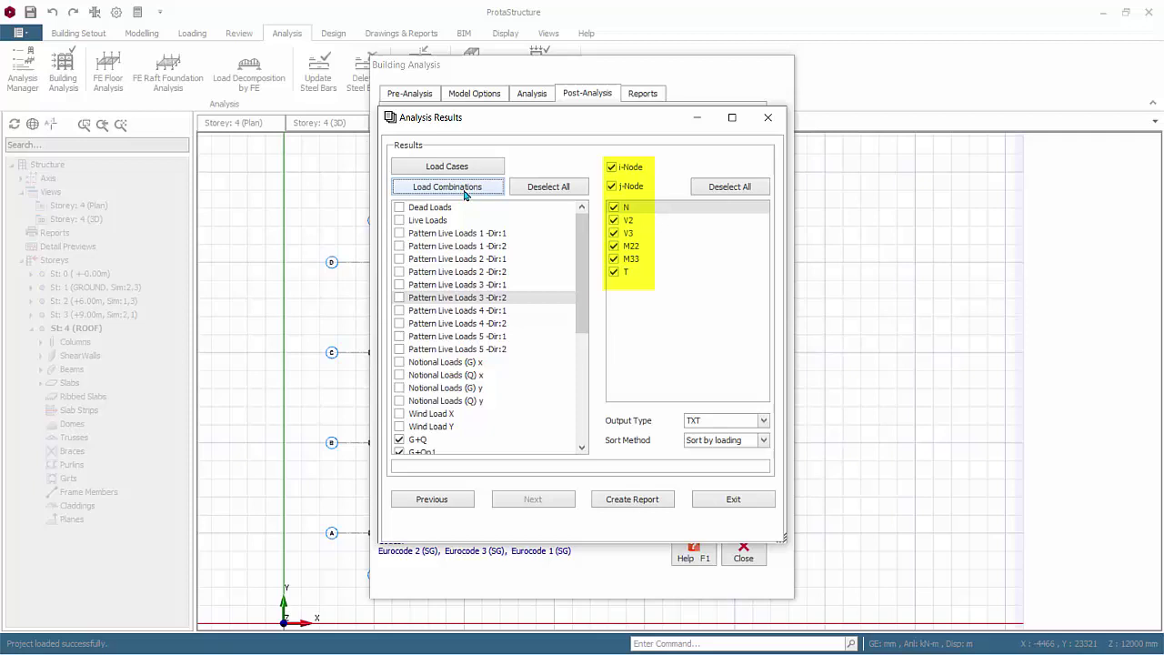
{"action": "scroll", "coordinate": [525, 333], "scroll_direction": "down", "scroll_amount": 4}
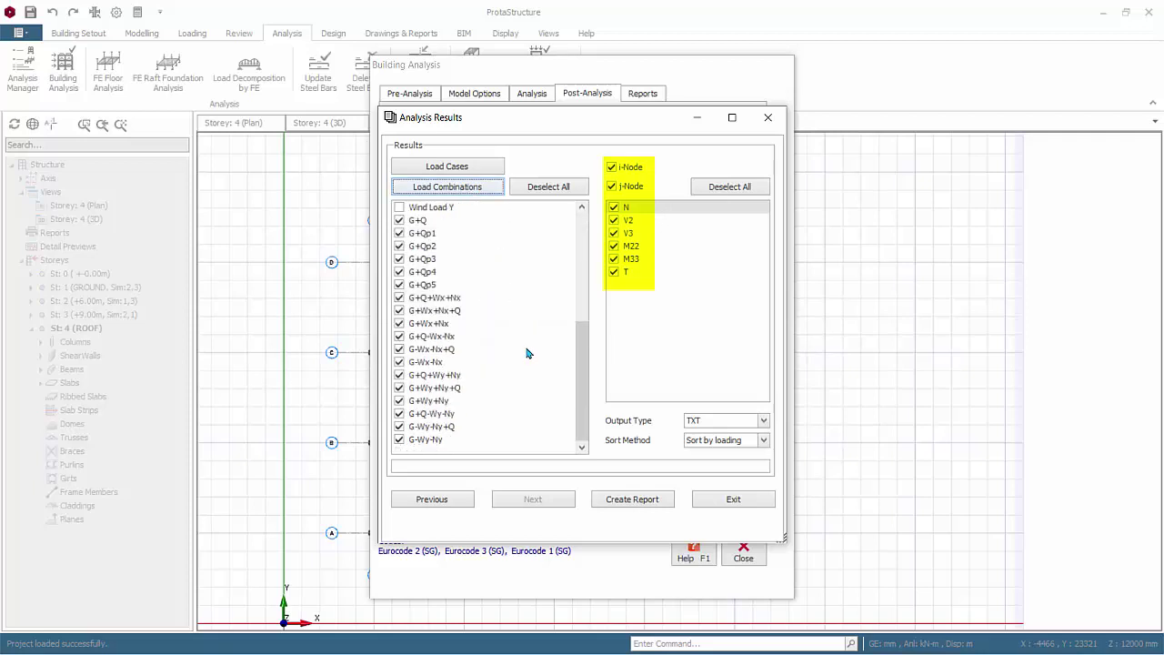
{"action": "scroll", "coordinate": [528, 353], "scroll_direction": "down", "scroll_amount": 1}
{"action": "scroll", "coordinate": [526, 353], "scroll_direction": "down", "scroll_amount": 1}
{"action": "left_click", "coordinate": [764, 420]}
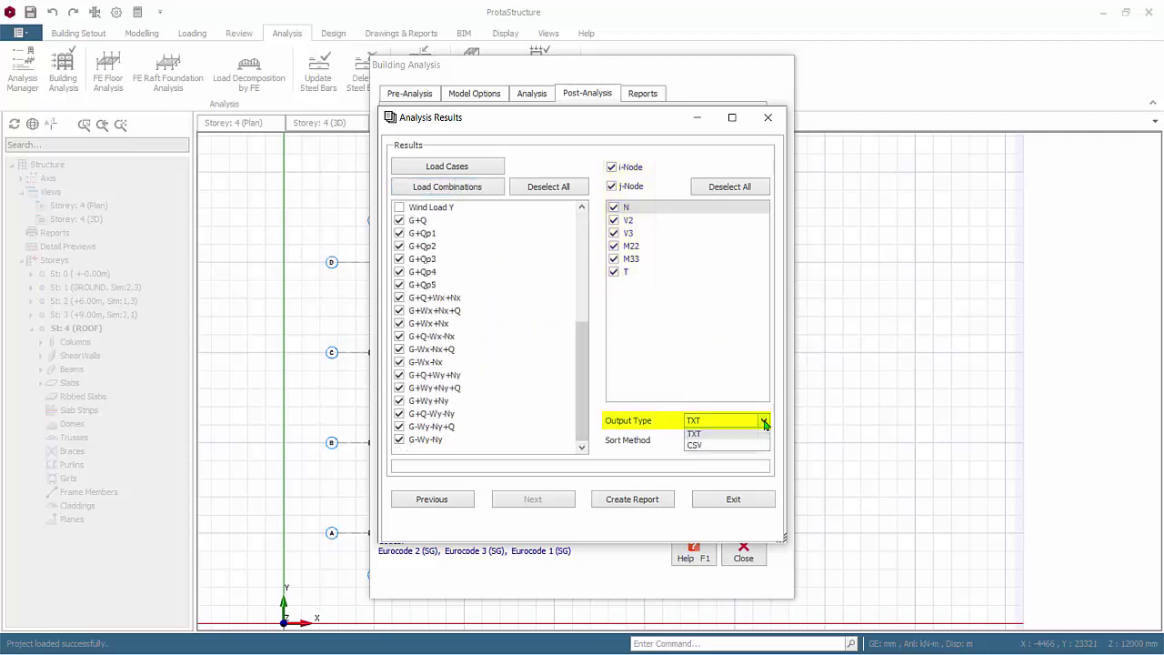
{"action": "left_click", "coordinate": [764, 421]}
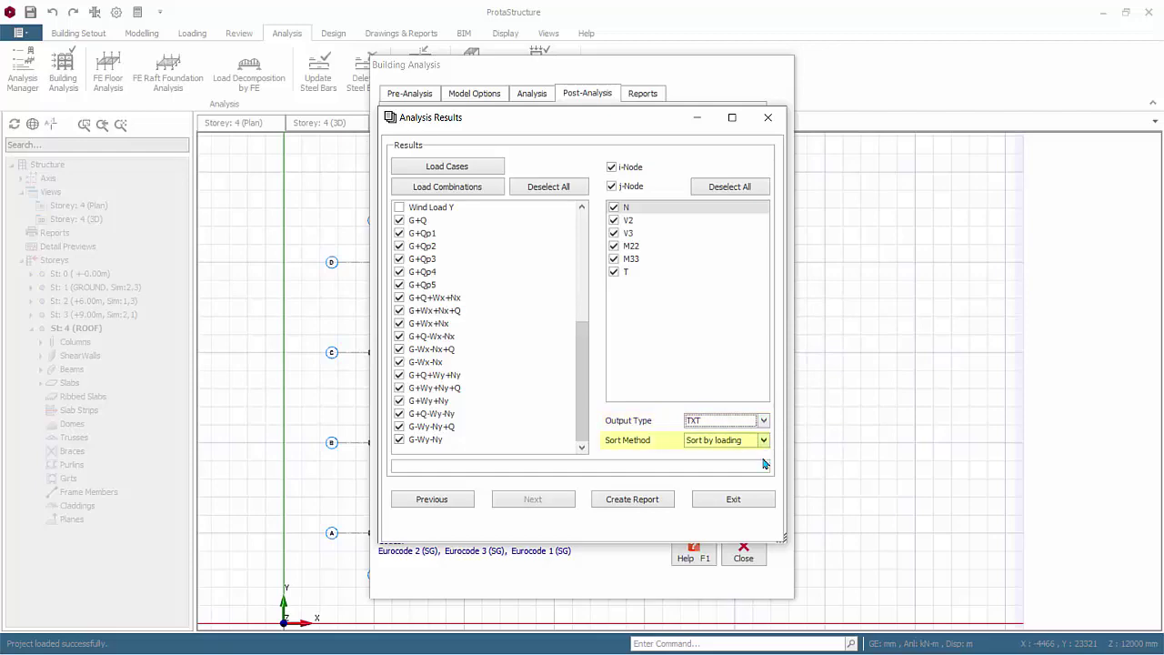
{"action": "left_click", "coordinate": [764, 442]}
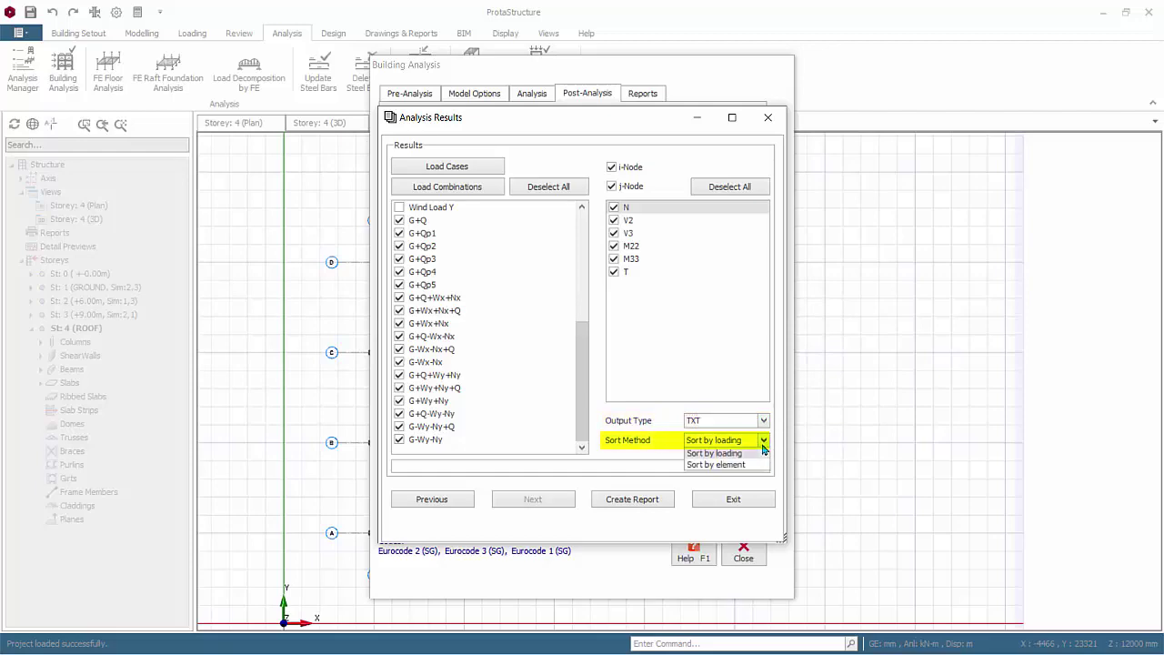
{"action": "left_click", "coordinate": [764, 451]}
- Create StructuralMemberResults.txt, review it in Notepad, then close Notepad
{"action": "left_click", "coordinate": [639, 499]}
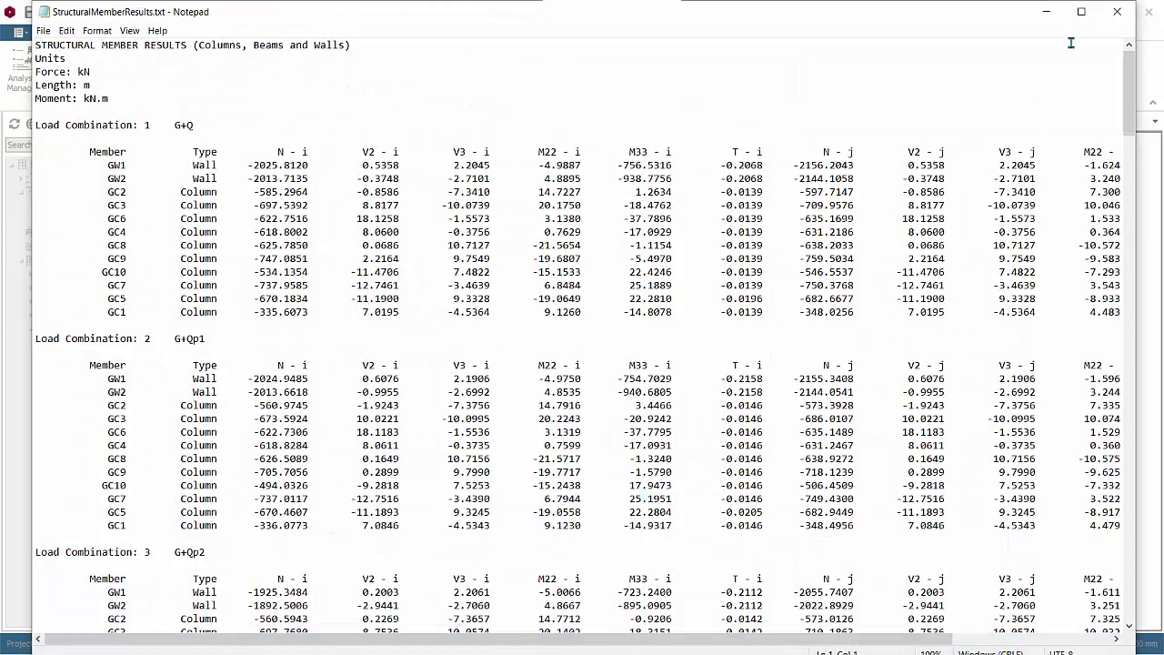
{"action": "left_click", "coordinate": [1117, 13]}
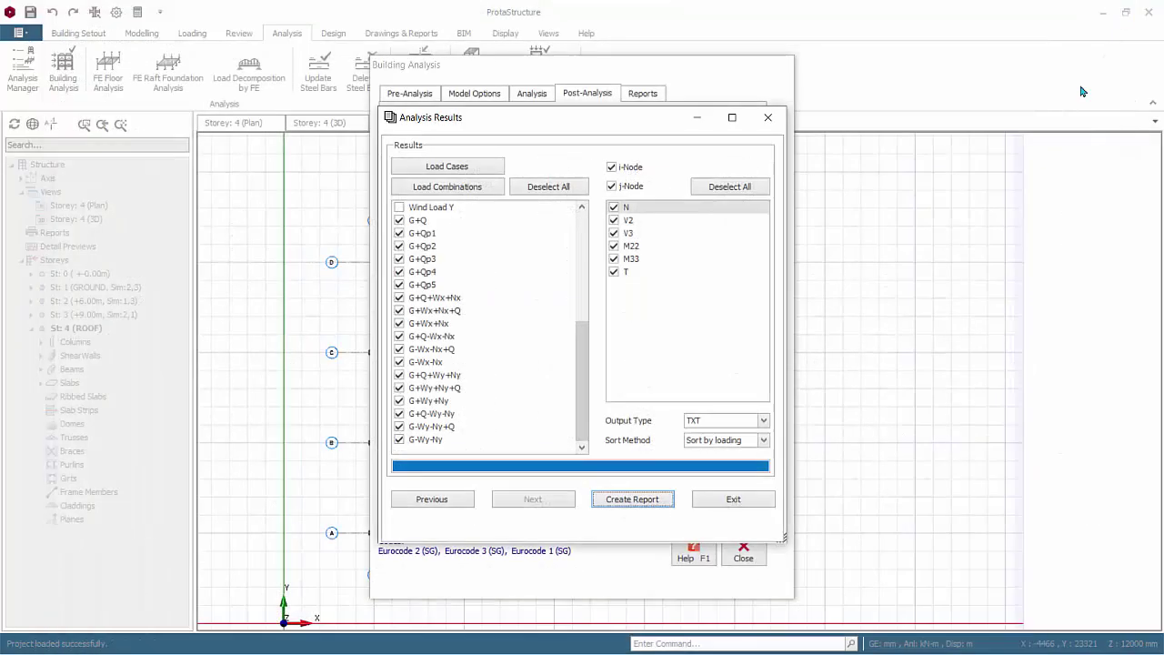
- Exit Analysis Results and Building Analysis, then show the Reports list under Drawings & Reports
{"action": "left_click", "coordinate": [744, 501]}
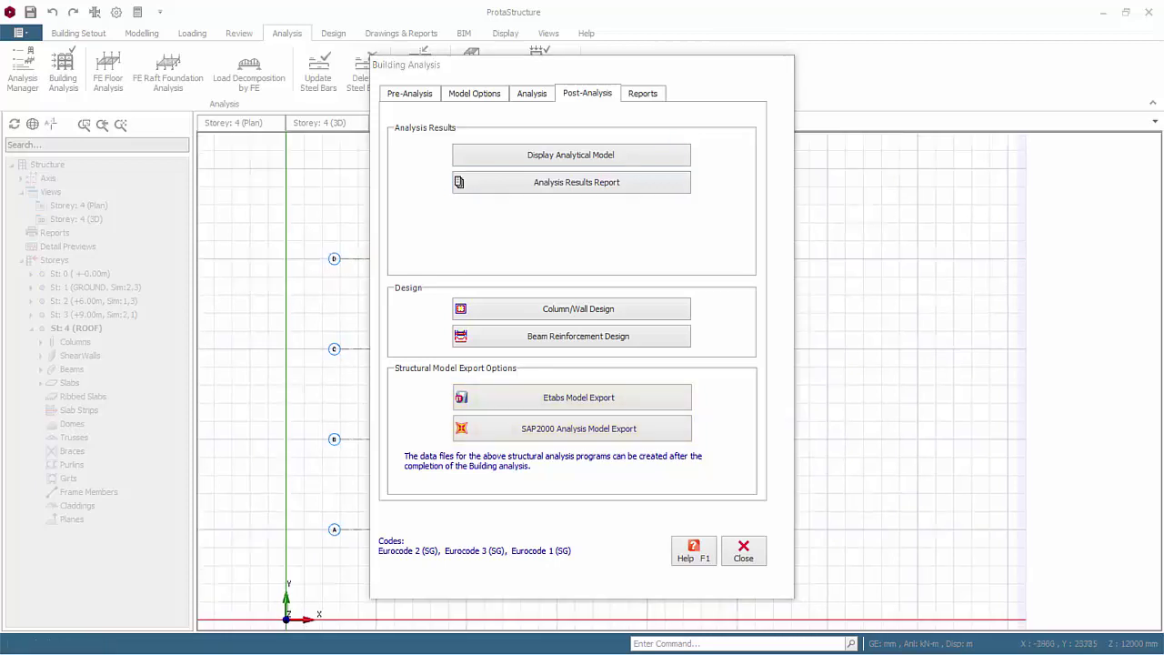
{"action": "left_click", "coordinate": [750, 554]}
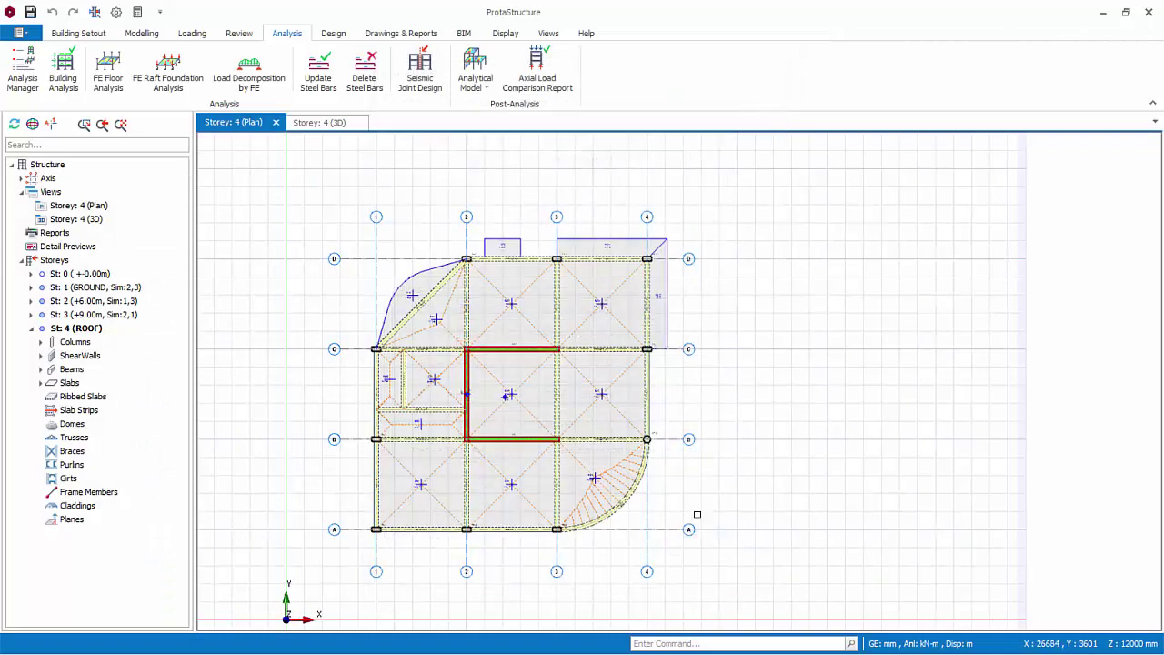
{"action": "left_click", "coordinate": [391, 35]}
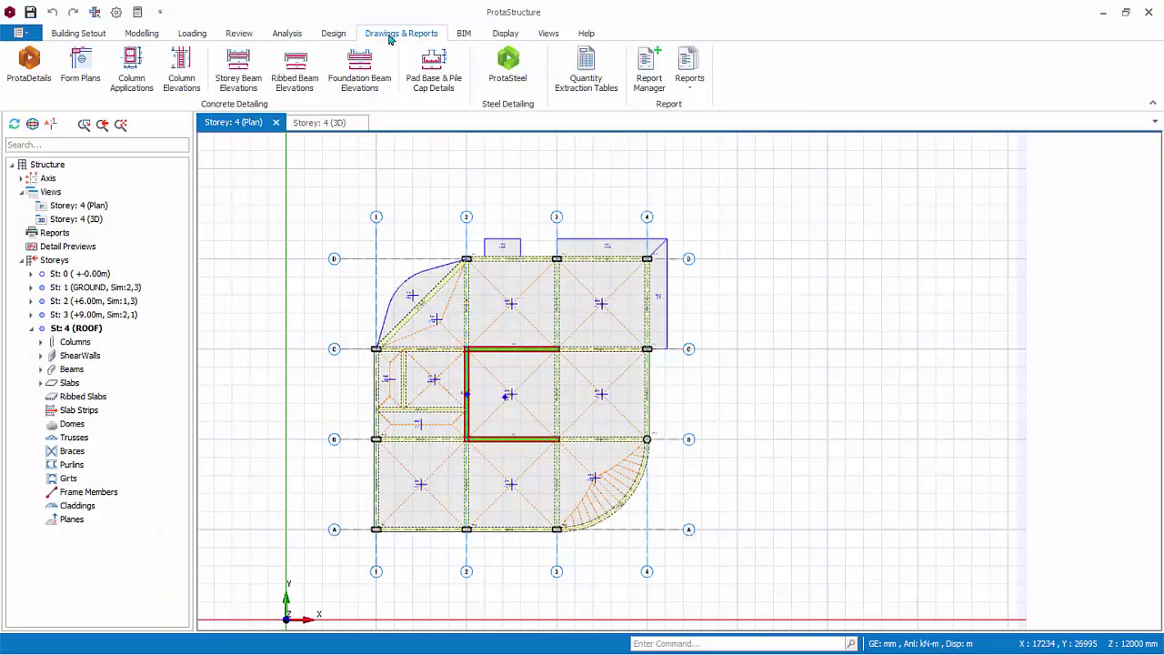
{"action": "left_click", "coordinate": [690, 66]}
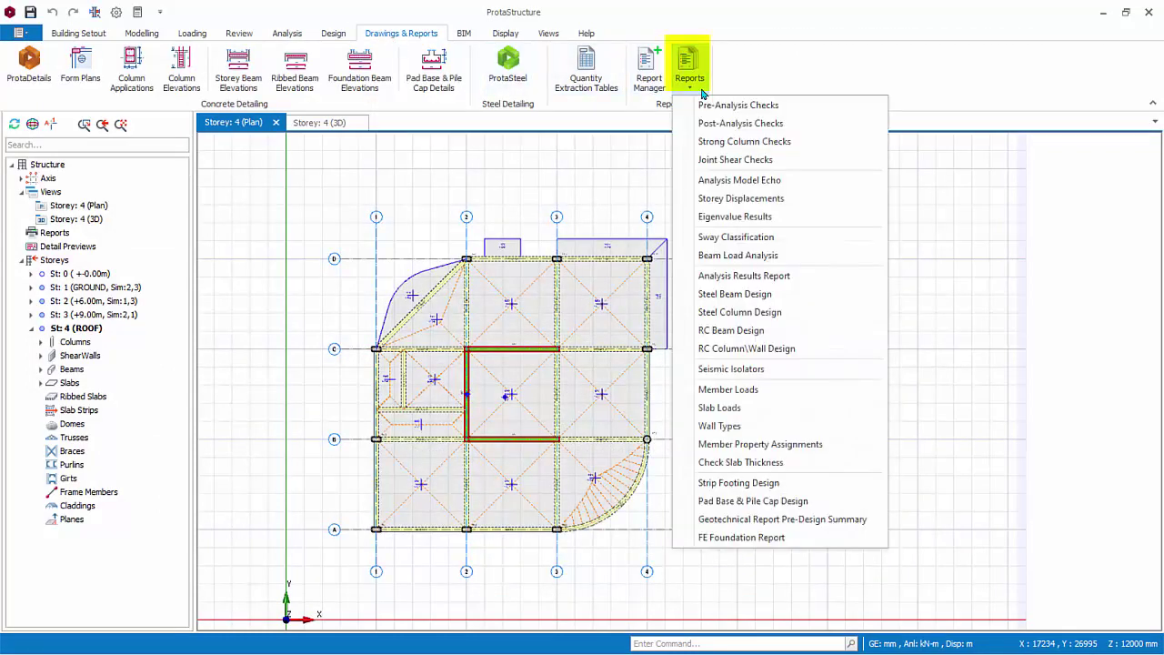
- Generate the Pre-Analysis Checks report and scroll through its three pages
{"action": "left_click", "coordinate": [837, 112]}
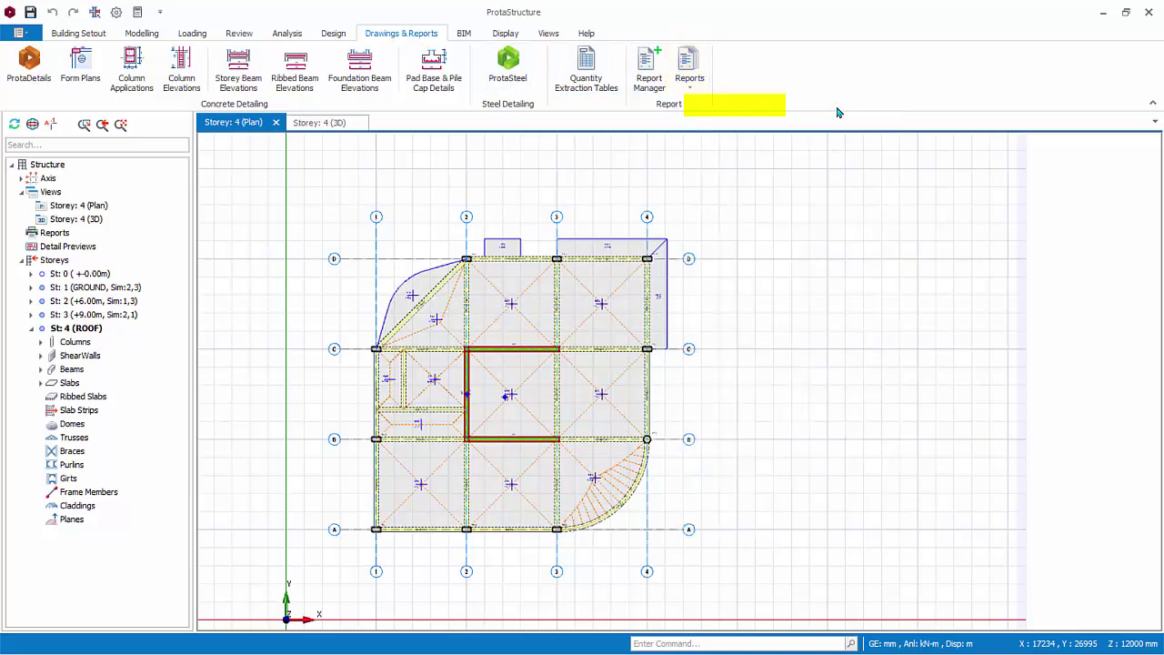
{"action": "scroll", "coordinate": [1060, 365], "scroll_direction": "down", "scroll_amount": 1}
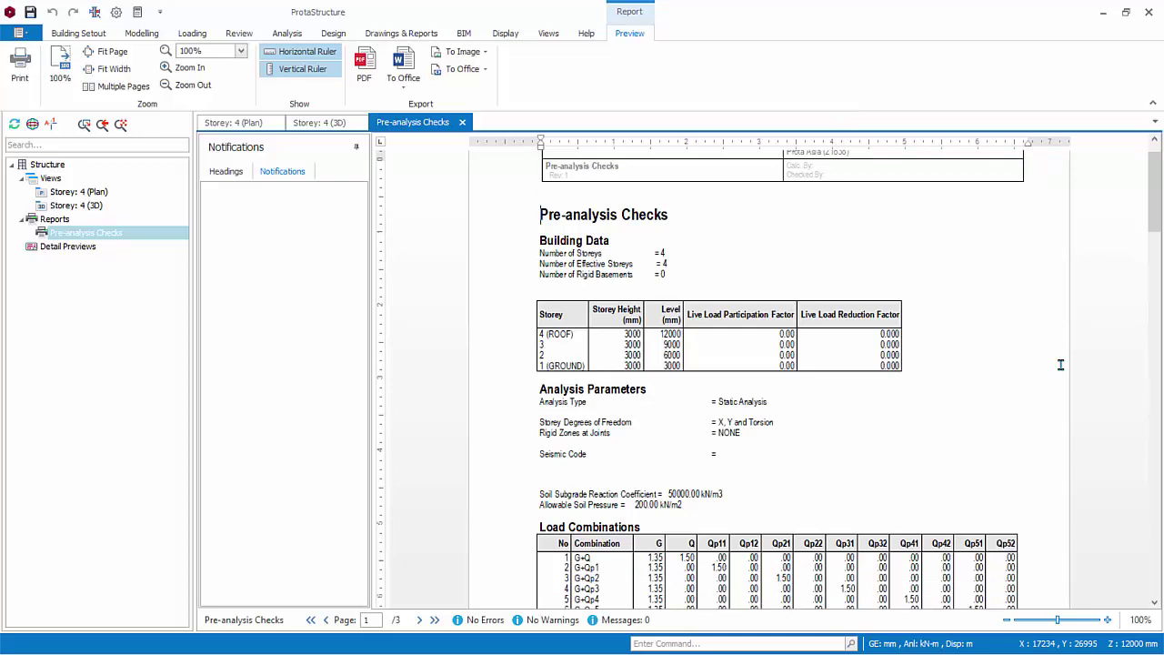
{"action": "scroll", "coordinate": [1061, 365], "scroll_direction": "down", "scroll_amount": 2}
{"action": "scroll", "coordinate": [1061, 364], "scroll_direction": "up", "scroll_amount": 1}
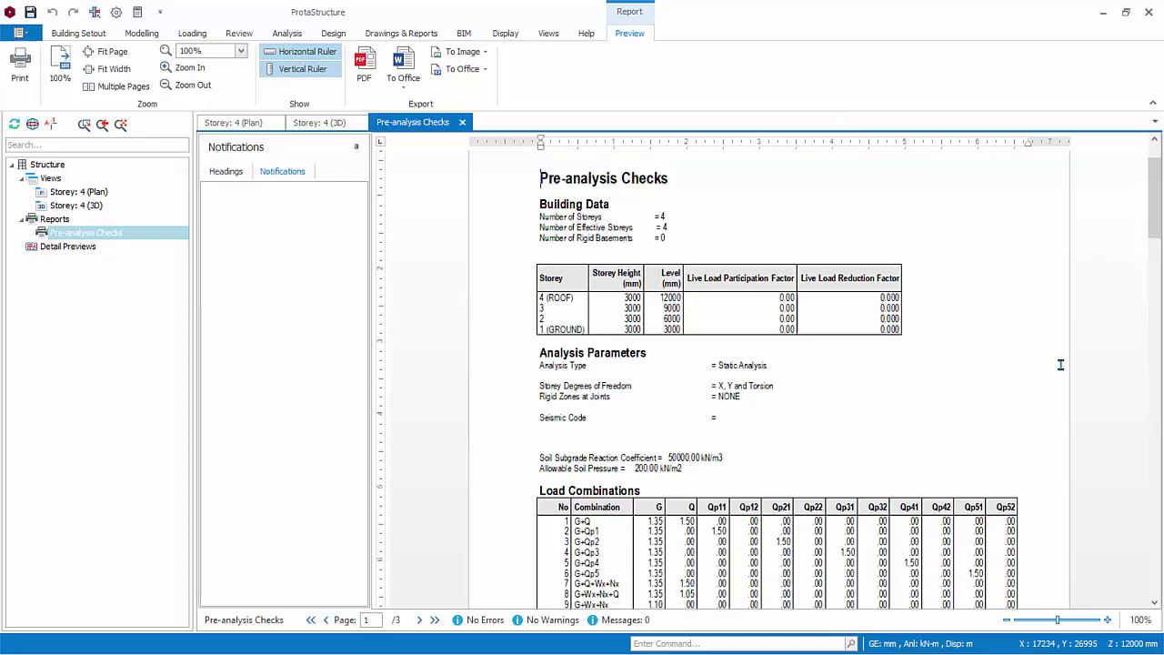
{"action": "scroll", "coordinate": [1061, 365], "scroll_direction": "down", "scroll_amount": 13}
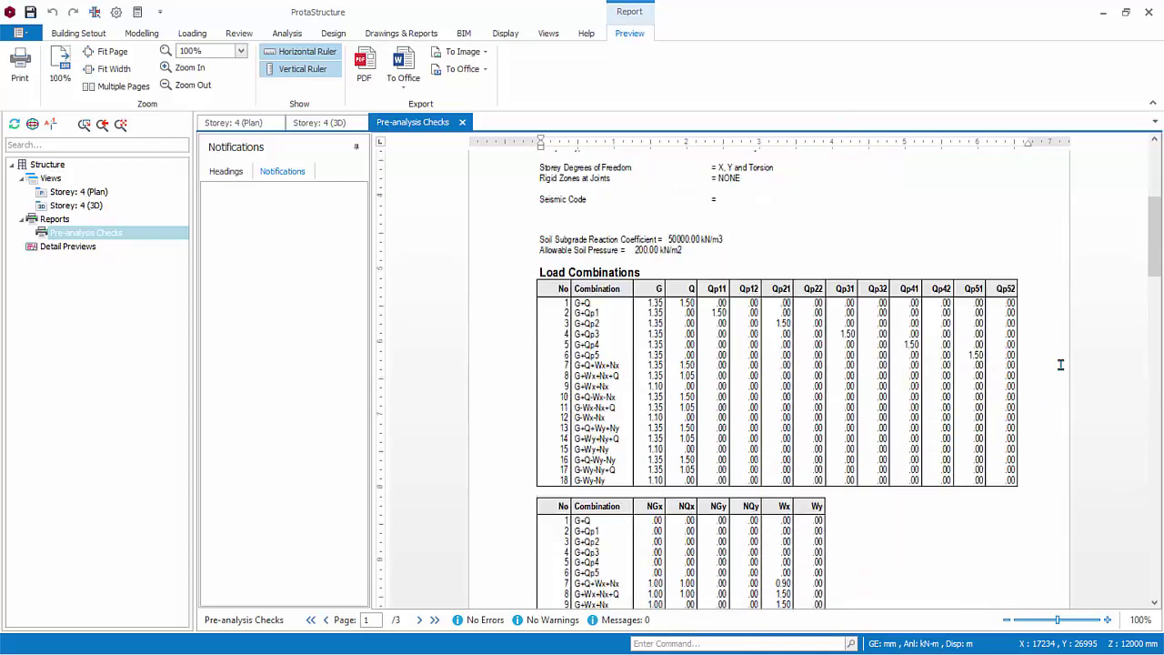
{"action": "scroll", "coordinate": [1060, 364], "scroll_direction": "down", "scroll_amount": 16}
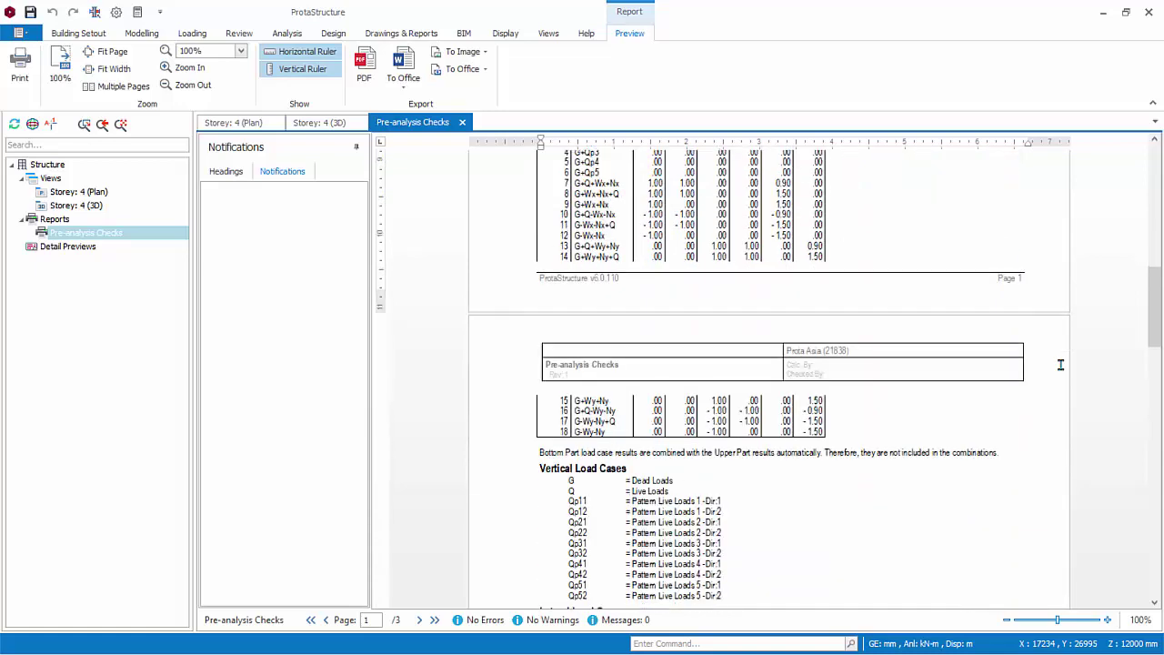
{"action": "scroll", "coordinate": [1061, 365], "scroll_direction": "down", "scroll_amount": 6}
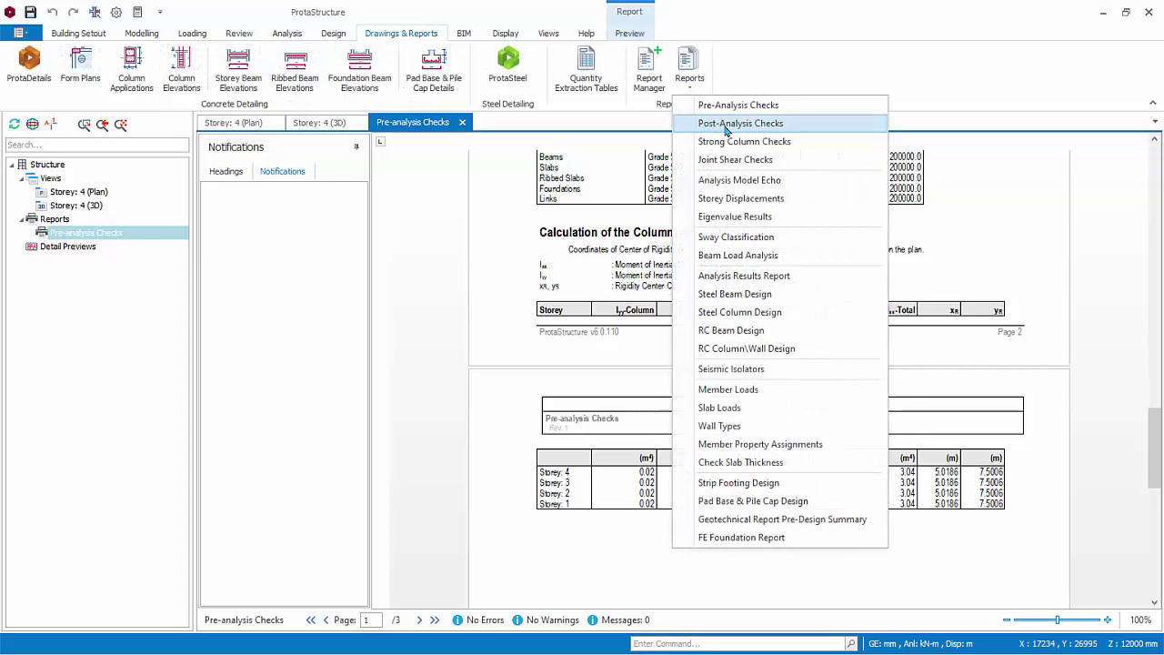
- Generate the Post-Analysis Checks report and scroll through its drift and shear checks
{"action": "left_click", "coordinate": [727, 128]}
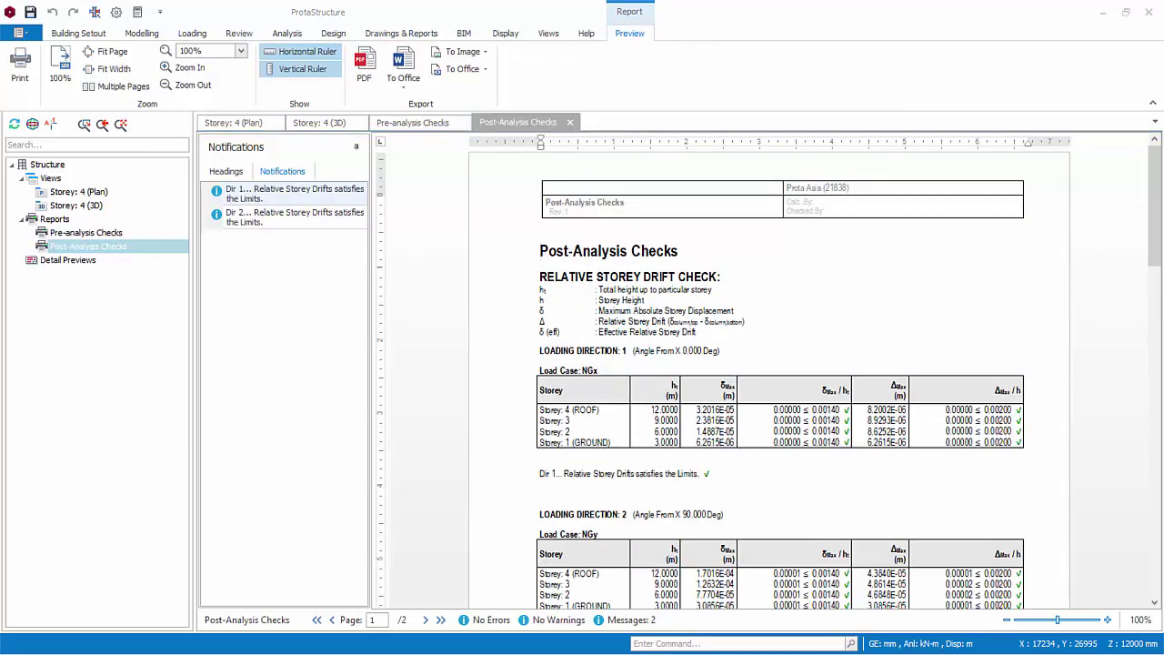
{"action": "scroll", "coordinate": [1140, 408], "scroll_direction": "down", "scroll_amount": 1}
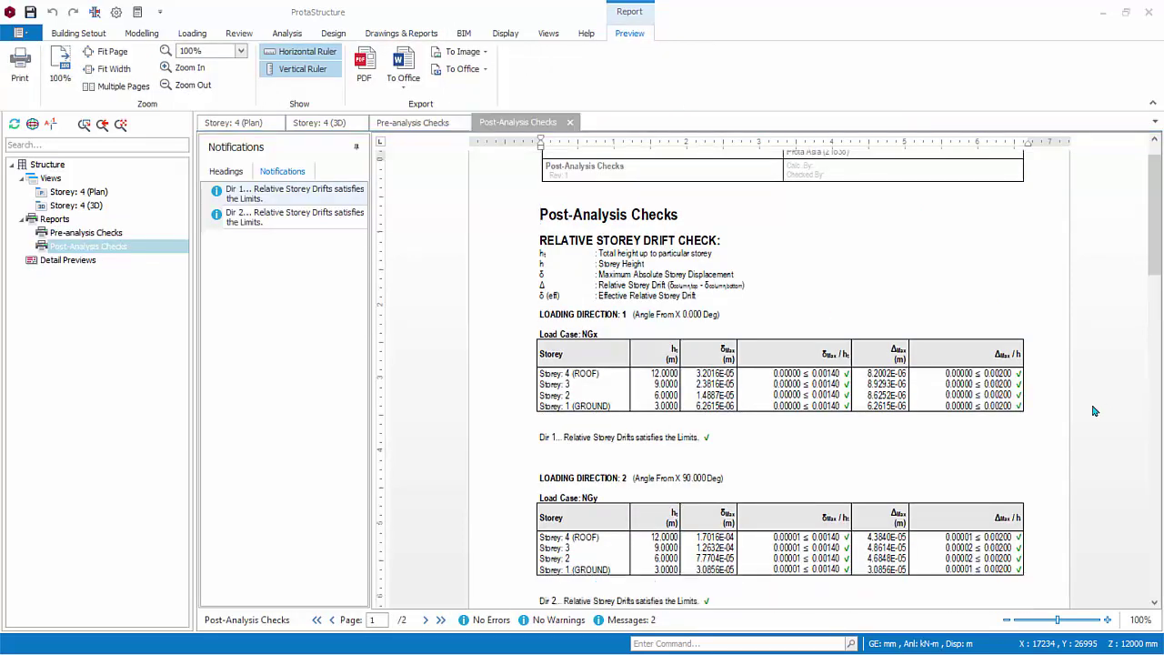
{"action": "scroll", "coordinate": [1094, 411], "scroll_direction": "down", "scroll_amount": 4}
{"action": "scroll", "coordinate": [1094, 411], "scroll_direction": "down", "scroll_amount": 12}
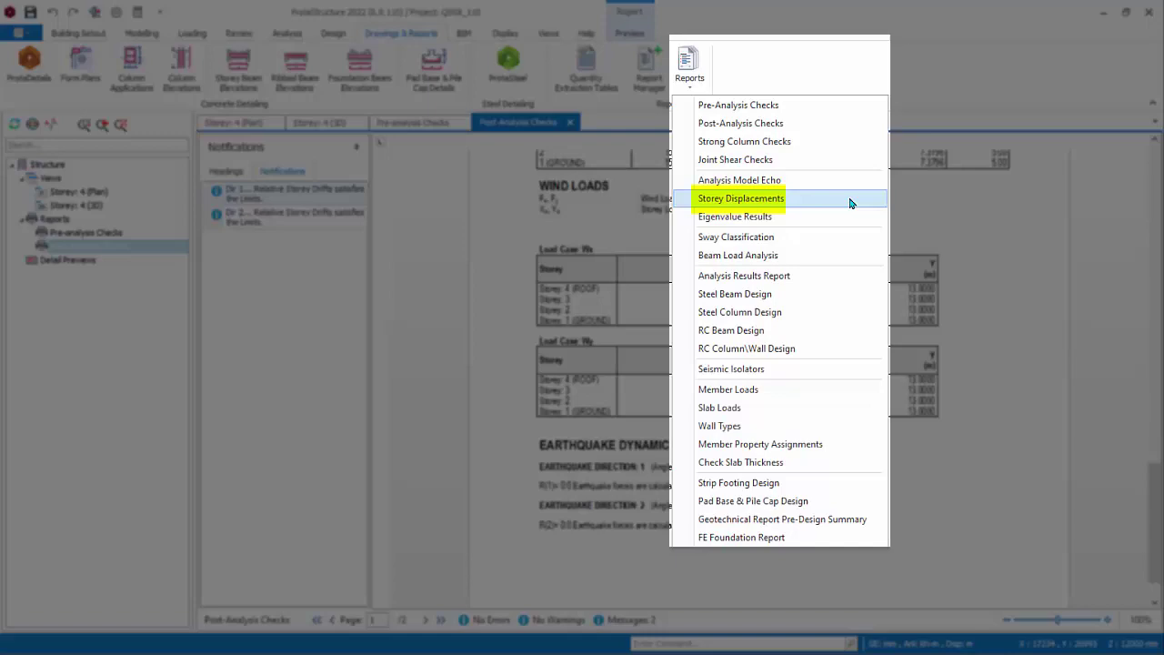
- Generate the two-page Storey Displacements report from the Reports list
{"action": "left_click", "coordinate": [741, 198]}
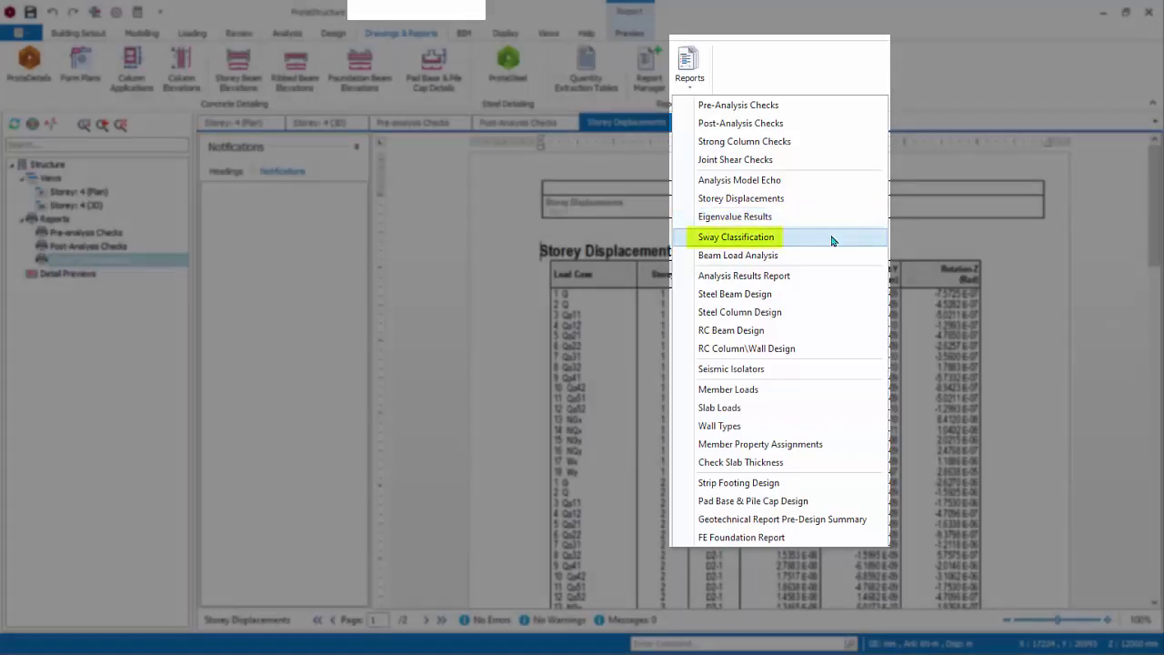
- Generate the Sway Classification report and scroll to both direction checks
{"action": "left_click", "coordinate": [832, 240]}
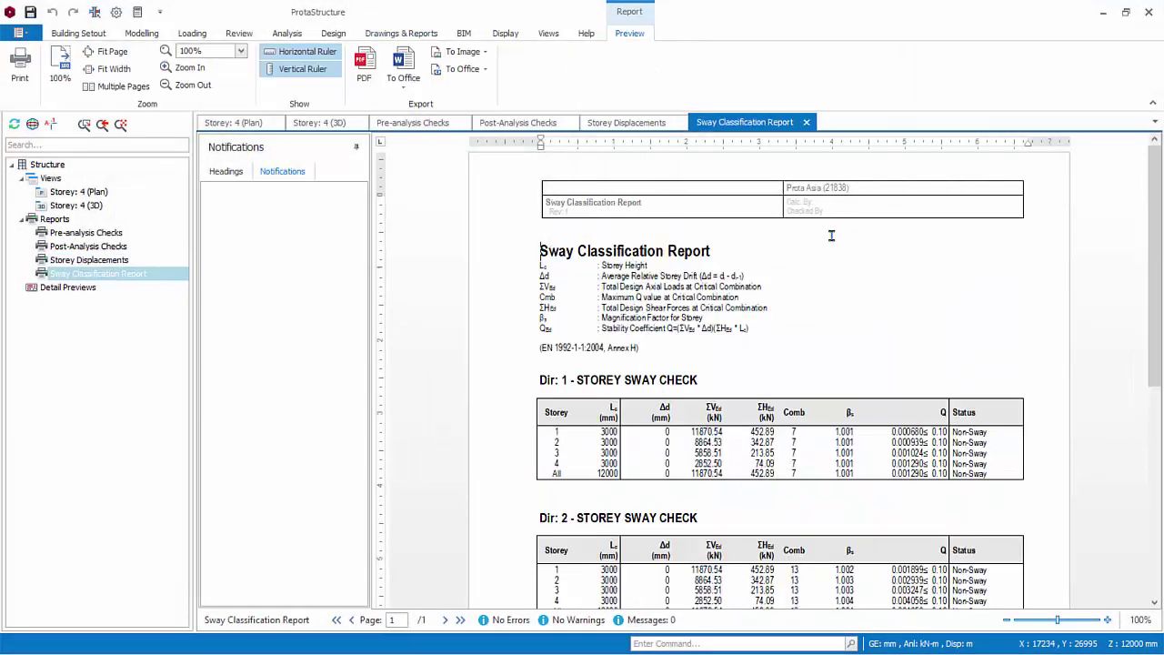
{"action": "scroll", "coordinate": [1091, 426], "scroll_direction": "down", "scroll_amount": 1}
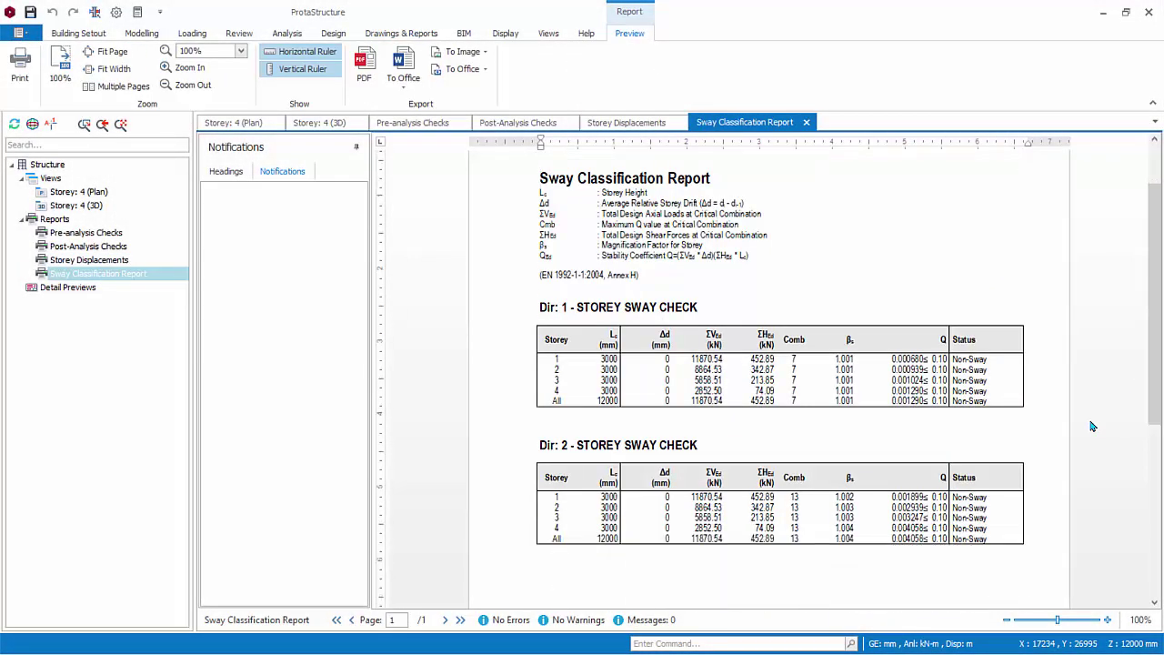
- Open Settings Center on Lateral Drift & Bracing, showing 1.000 sway amplification factors
{"action": "left_click", "coordinate": [115, 12]}
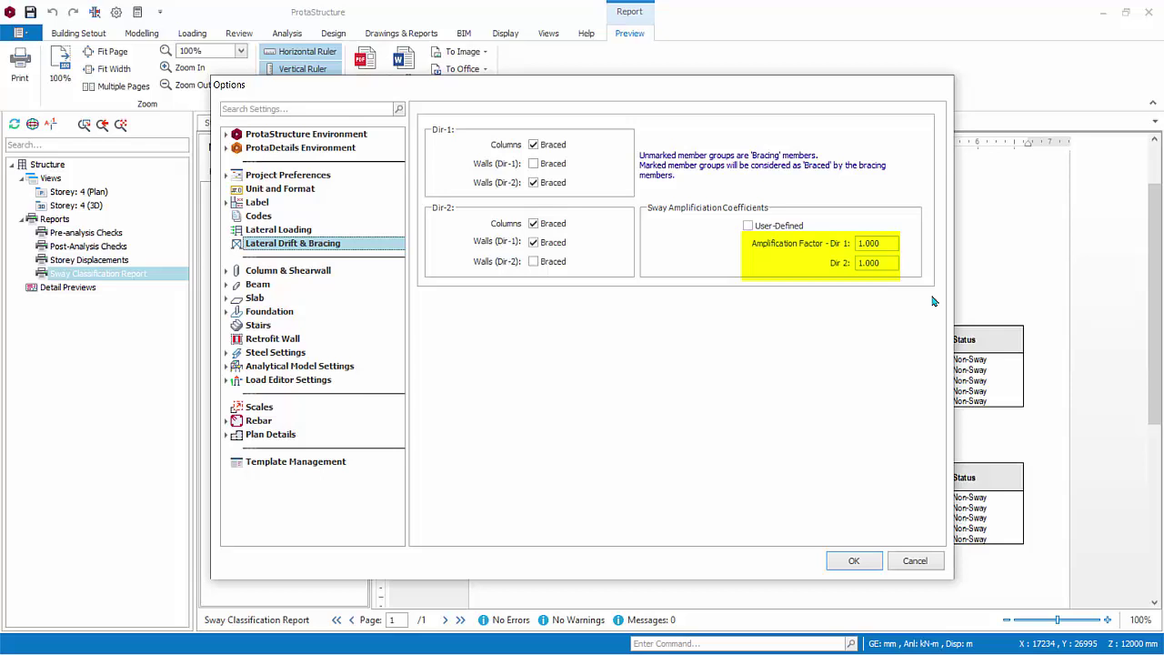
- Accept the Options settings with OK to return to the Sway Classification Report
{"action": "left_click", "coordinate": [853, 560]}
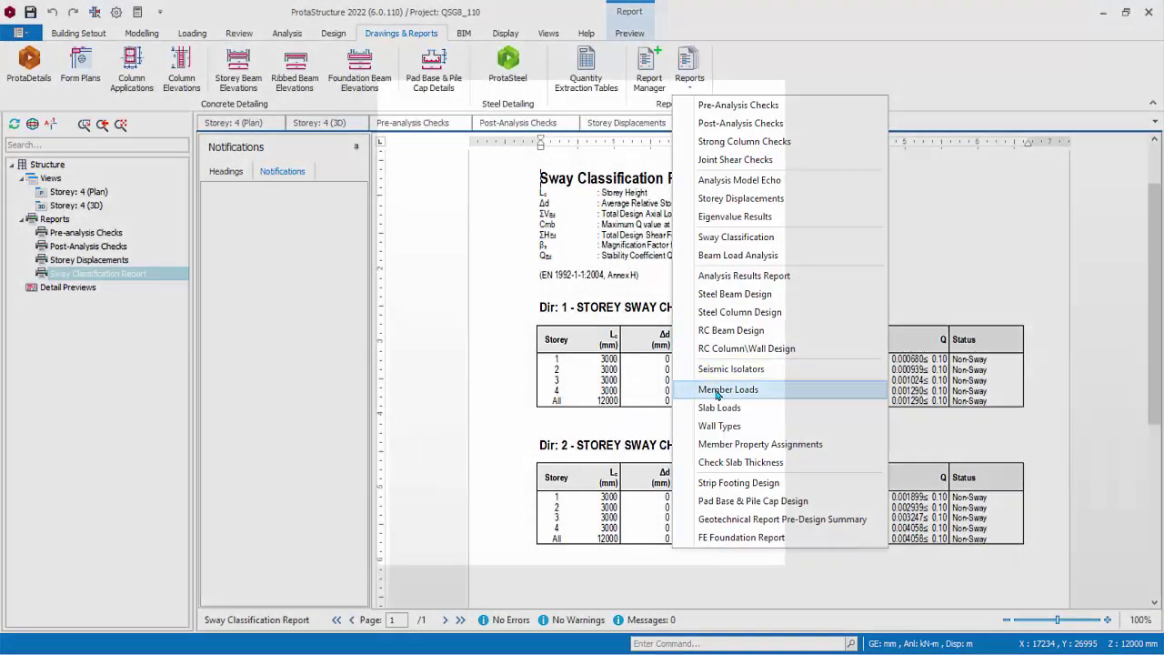
- Start the Member Loads report and list Storey 1 beams using the Storeys list type
{"action": "left_click", "coordinate": [717, 391]}
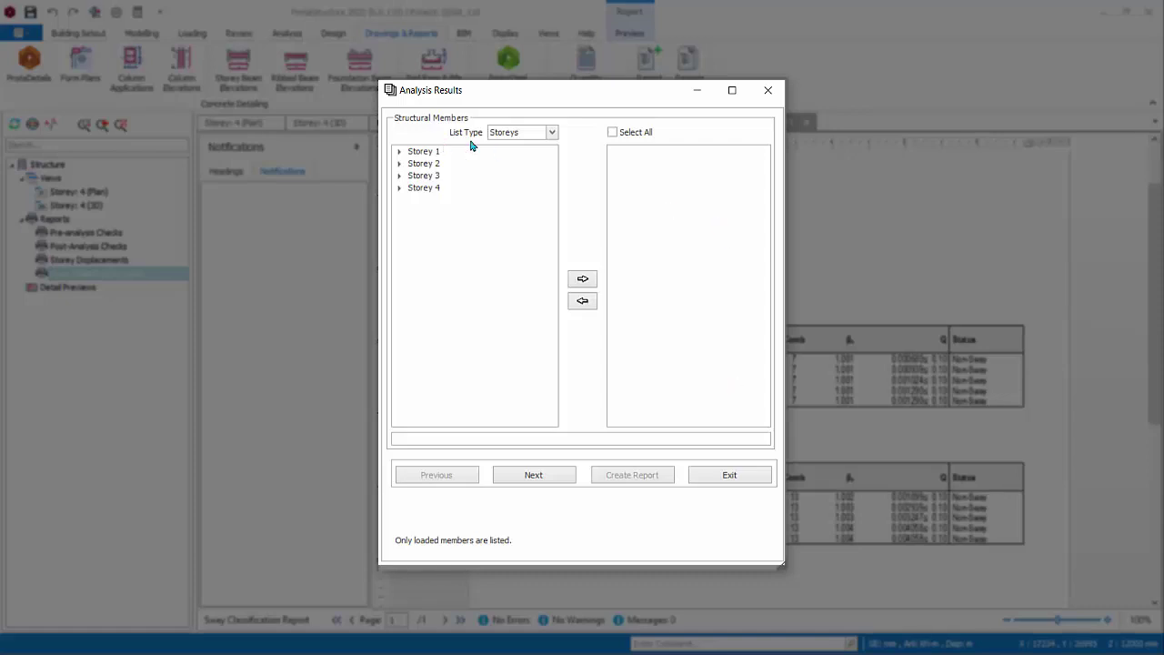
{"action": "left_click", "coordinate": [551, 133]}
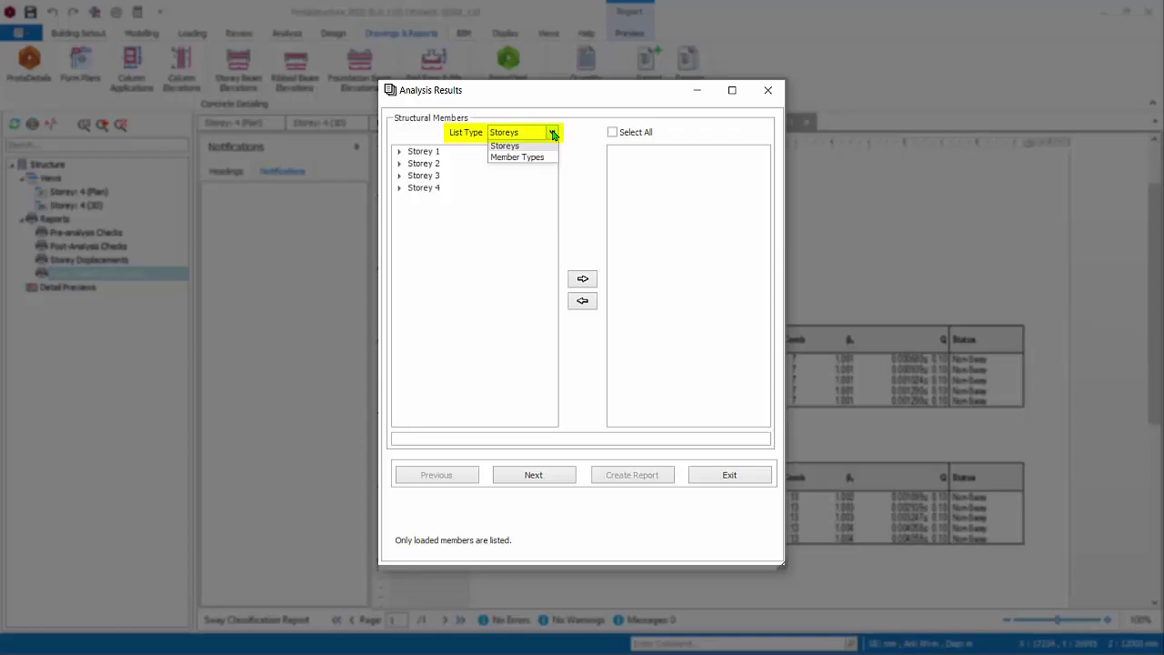
{"action": "left_click", "coordinate": [553, 134]}
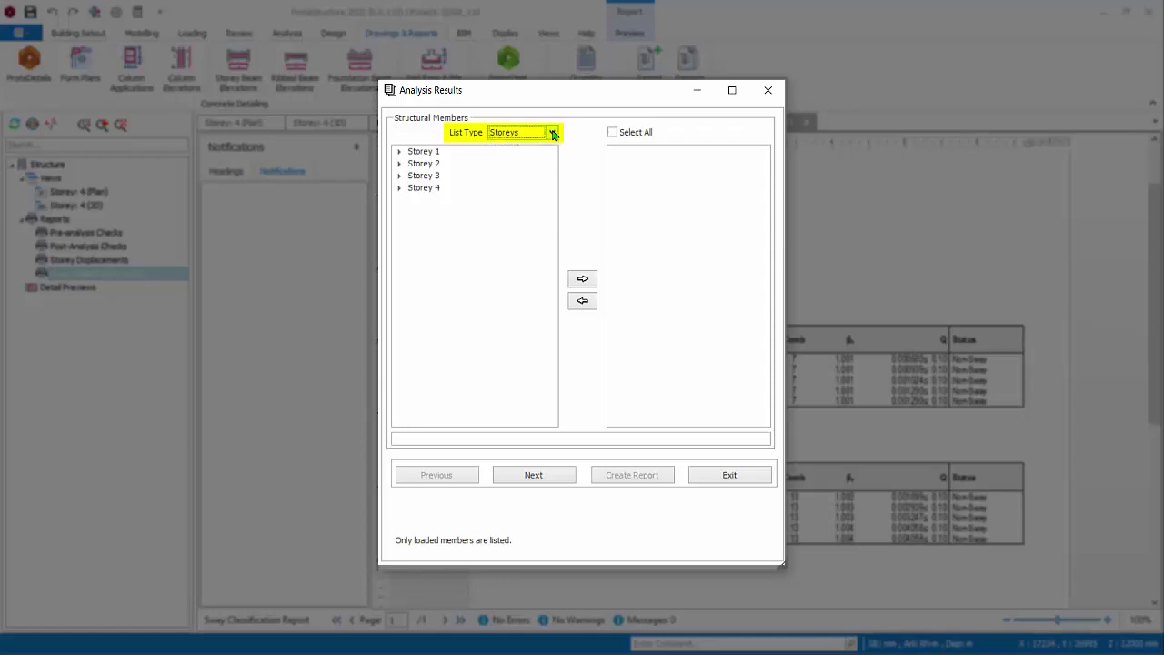
{"action": "left_click", "coordinate": [398, 151]}
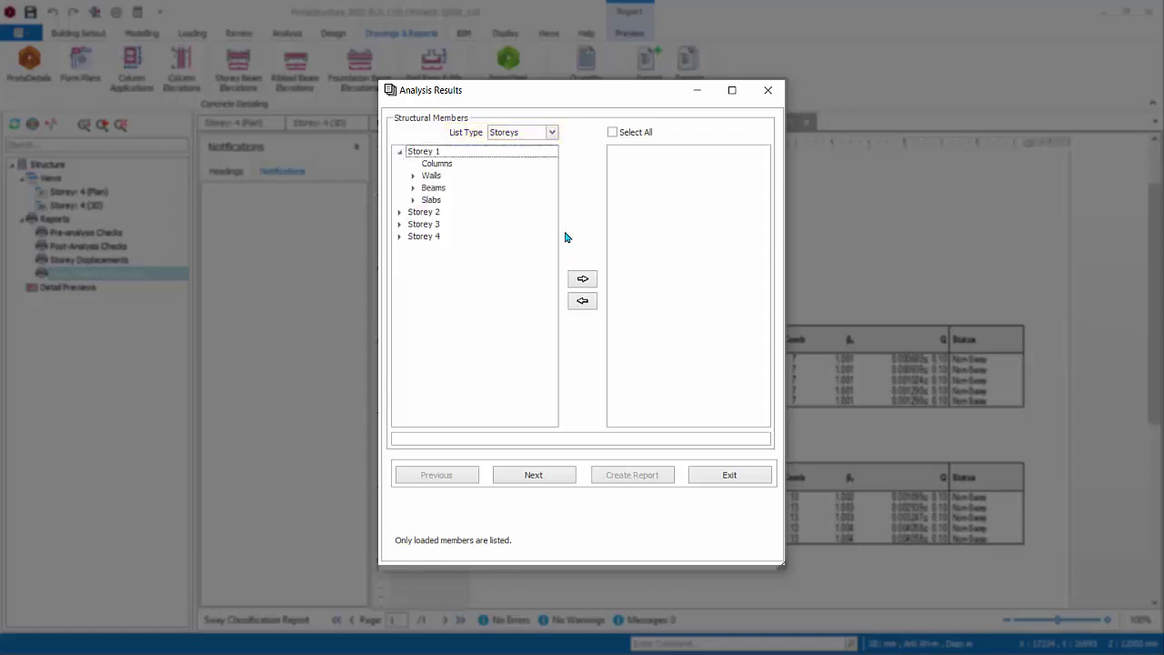
{"action": "left_click", "coordinate": [413, 187]}
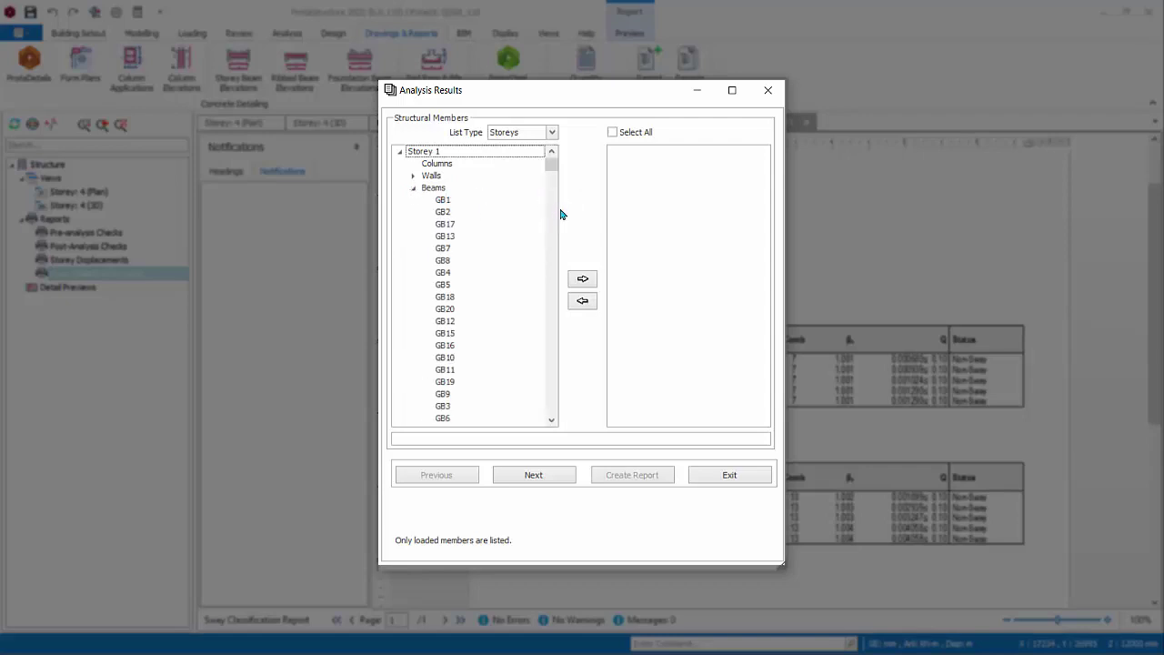
- Add beams GB1, GB17 and GB7 to the chosen members, leaving out GB4
{"action": "left_click", "coordinate": [450, 202]}
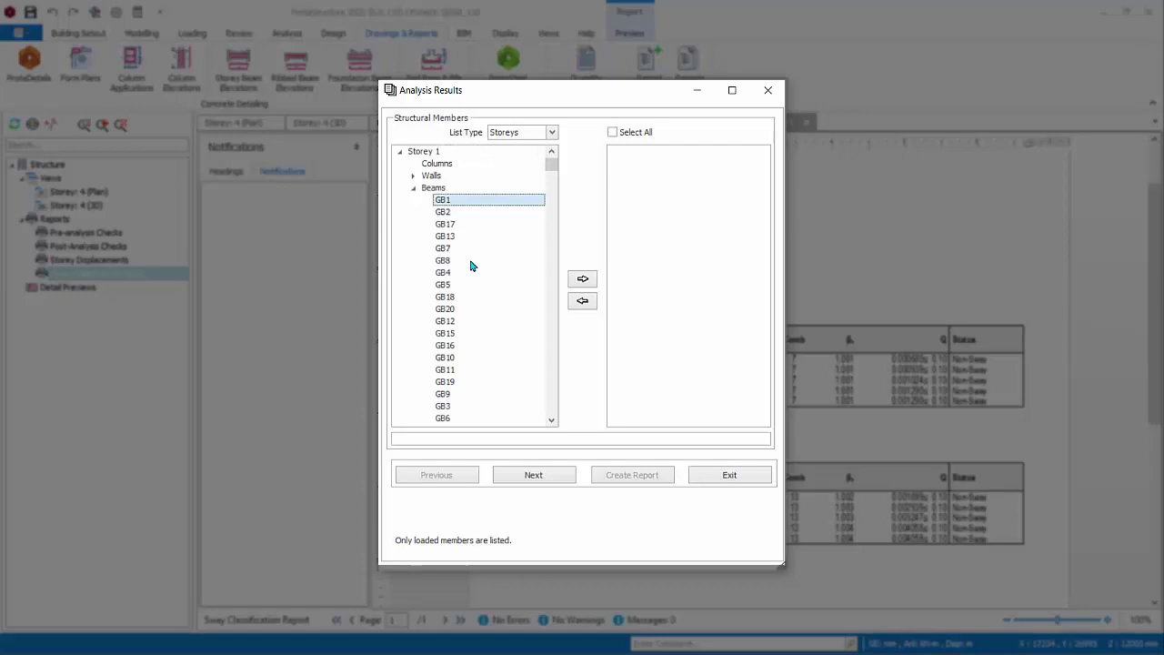
{"action": "left_click", "coordinate": [447, 223], "text": "ctrl"}
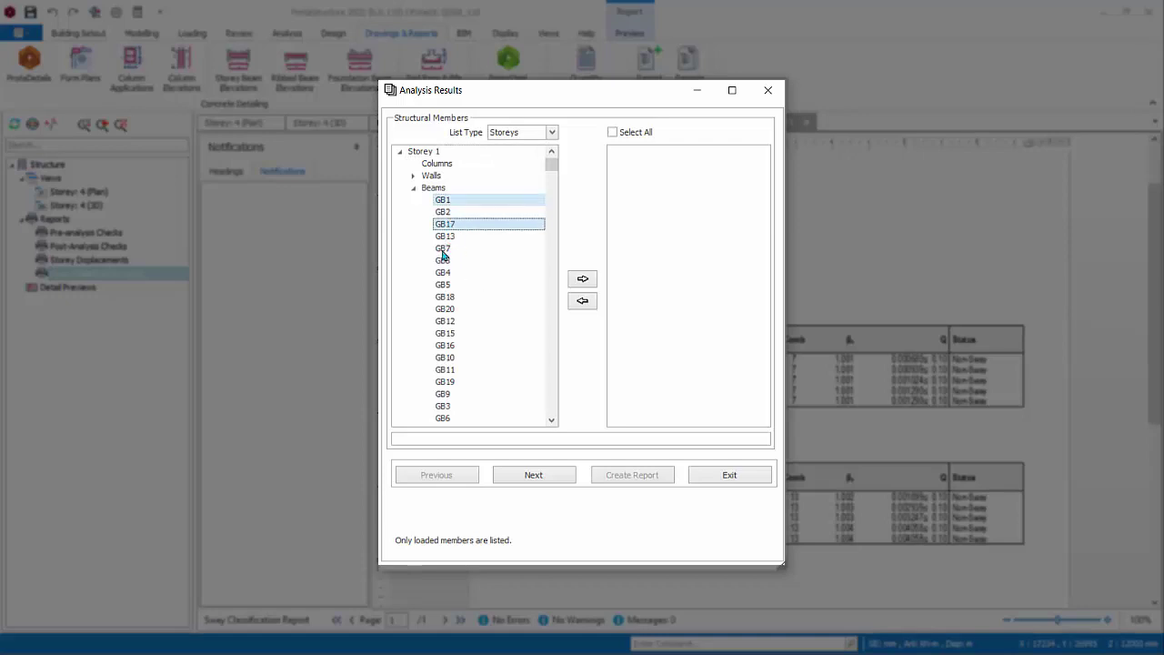
{"action": "left_click", "coordinate": [444, 249], "text": "ctrl"}
{"action": "left_click", "coordinate": [444, 273], "text": "ctrl"}
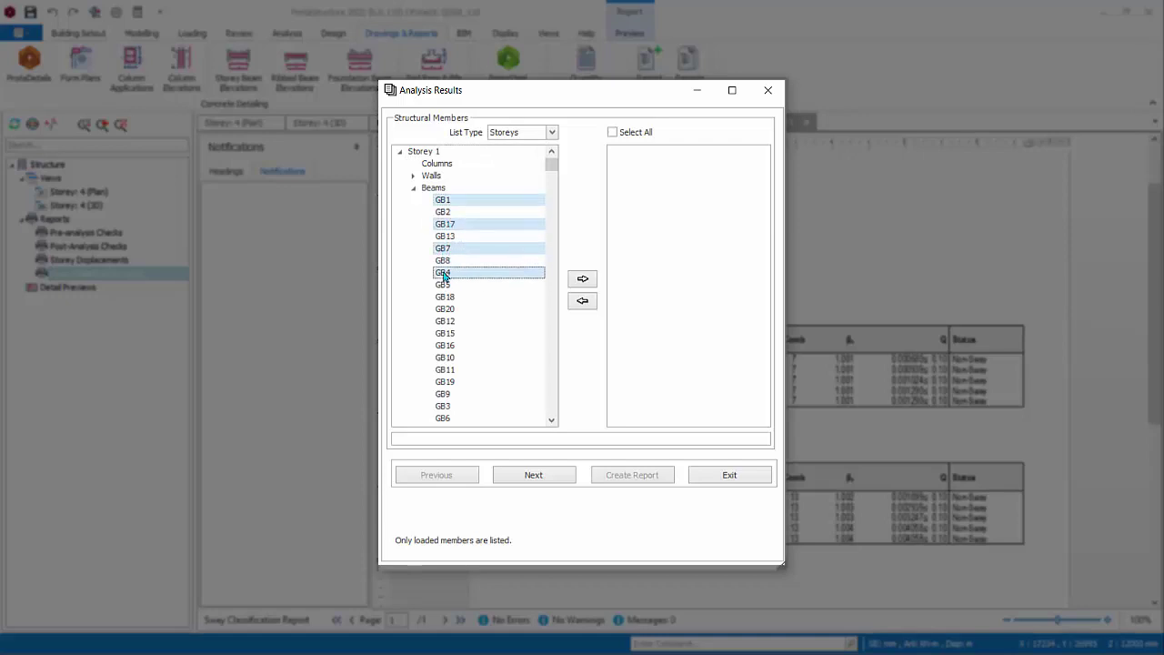
{"action": "left_click", "coordinate": [583, 278]}
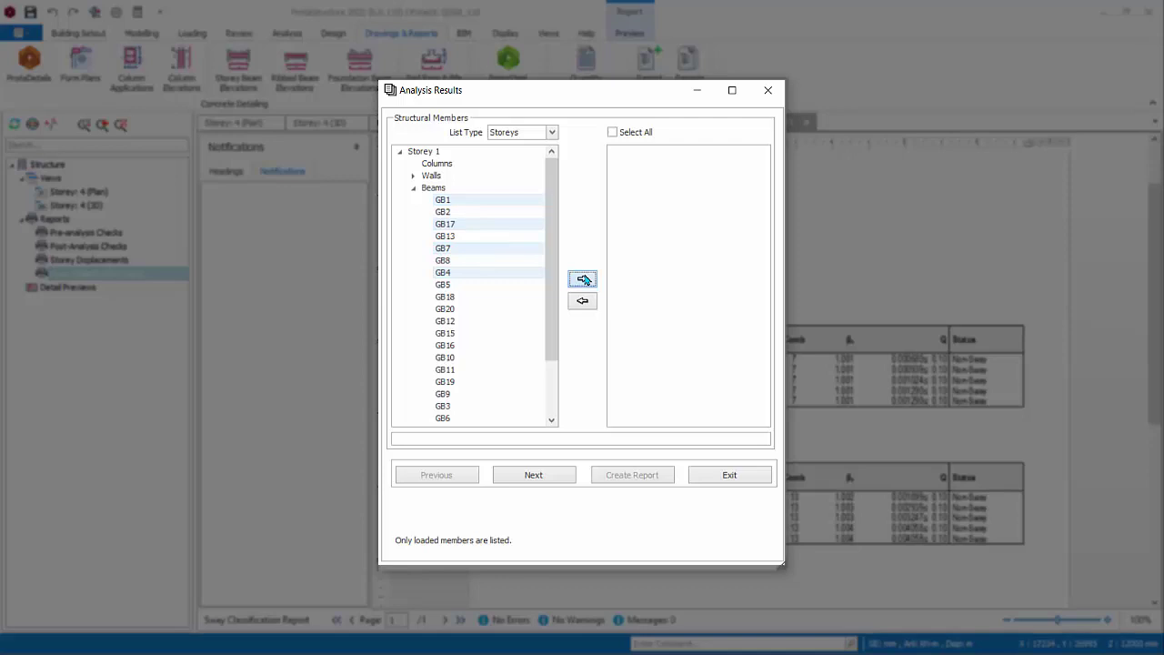
{"action": "left_click", "coordinate": [618, 186]}
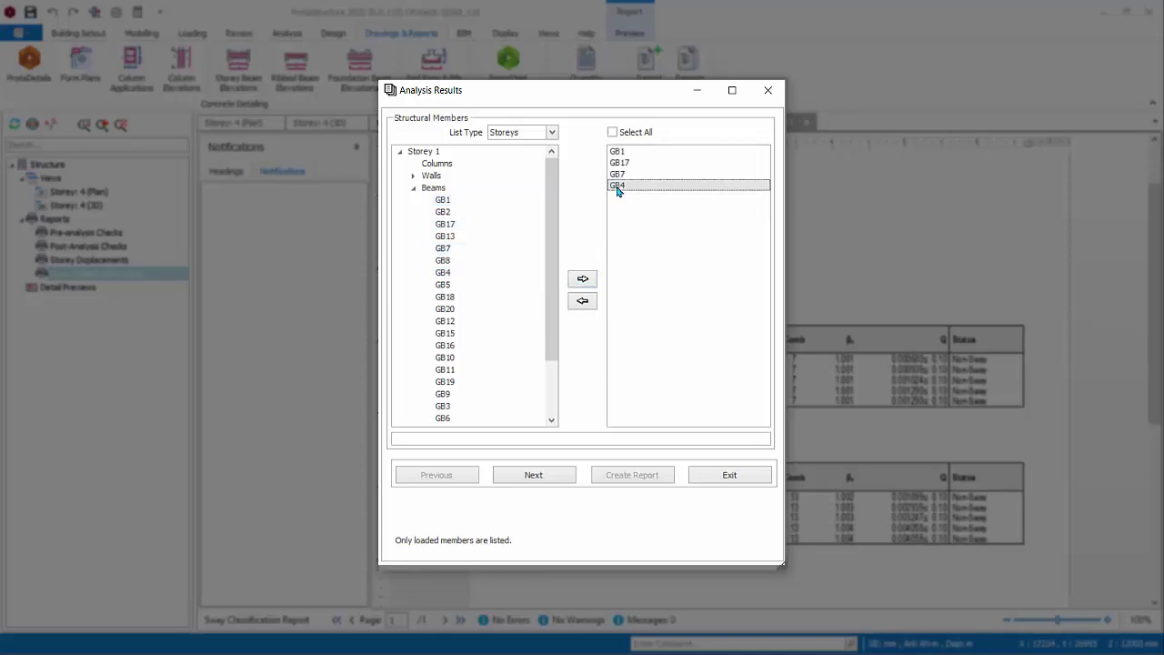
{"action": "left_click", "coordinate": [582, 301]}
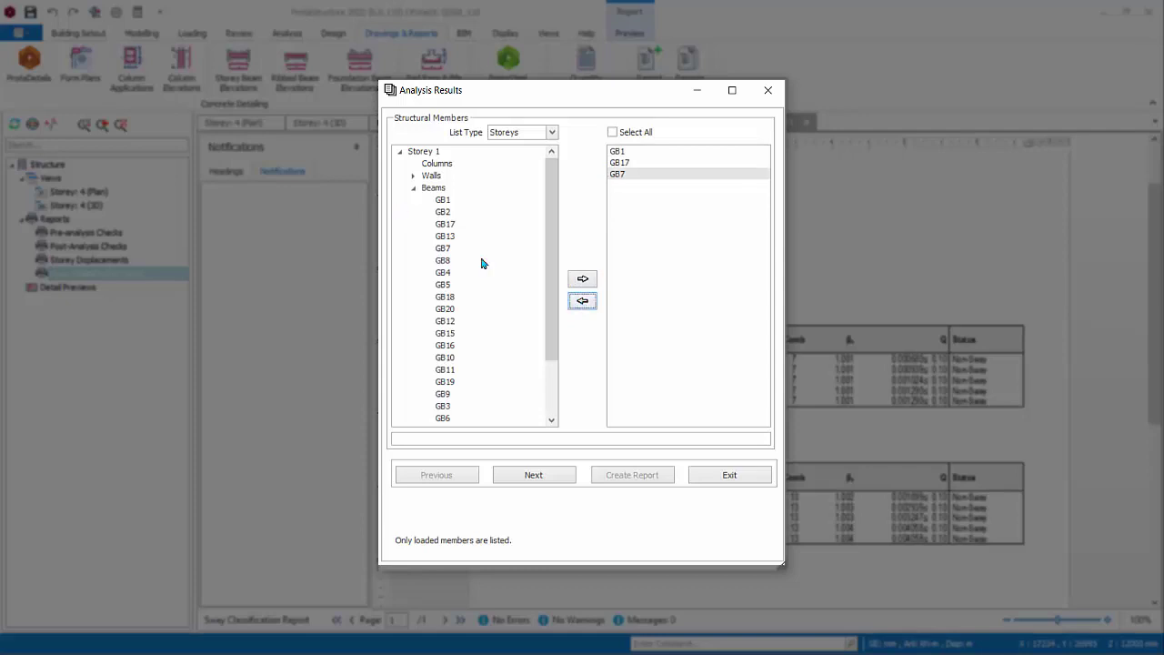
- Add Storey 1 slabs GS3 and GS6 to the chosen members
{"action": "left_click_drag", "start_coordinate": [554, 338], "coordinate": [554, 375]}
{"action": "left_click", "coordinate": [413, 382]}
{"action": "left_click", "coordinate": [444, 395]}
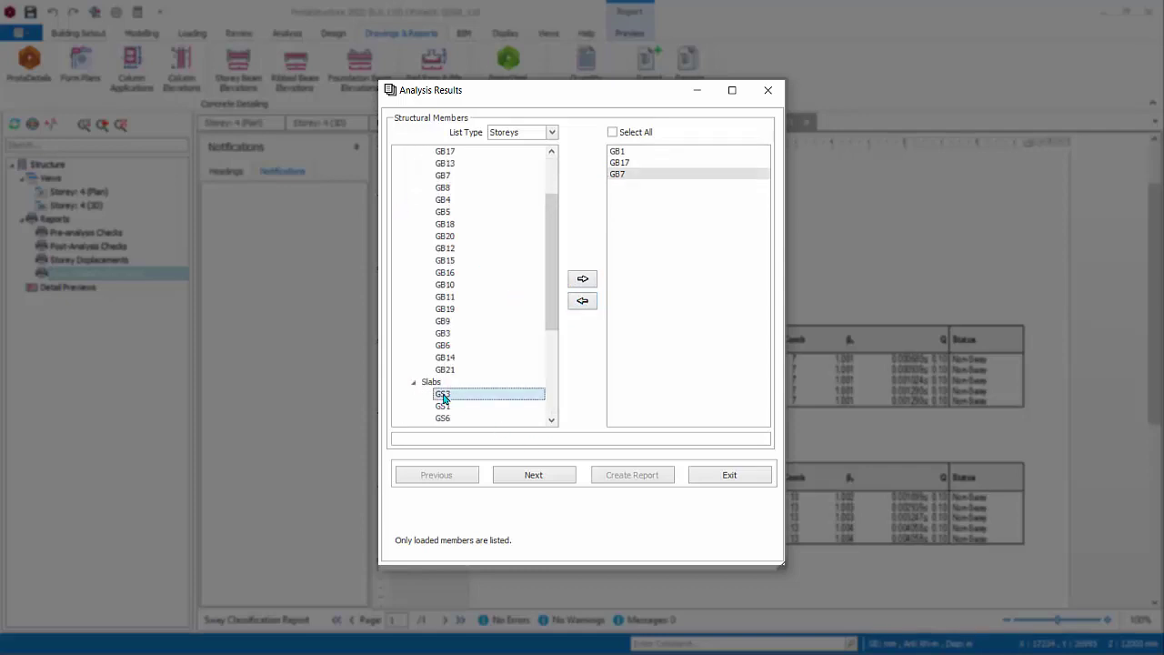
{"action": "left_click", "coordinate": [445, 419], "text": "ctrl"}
{"action": "left_click", "coordinate": [583, 281]}
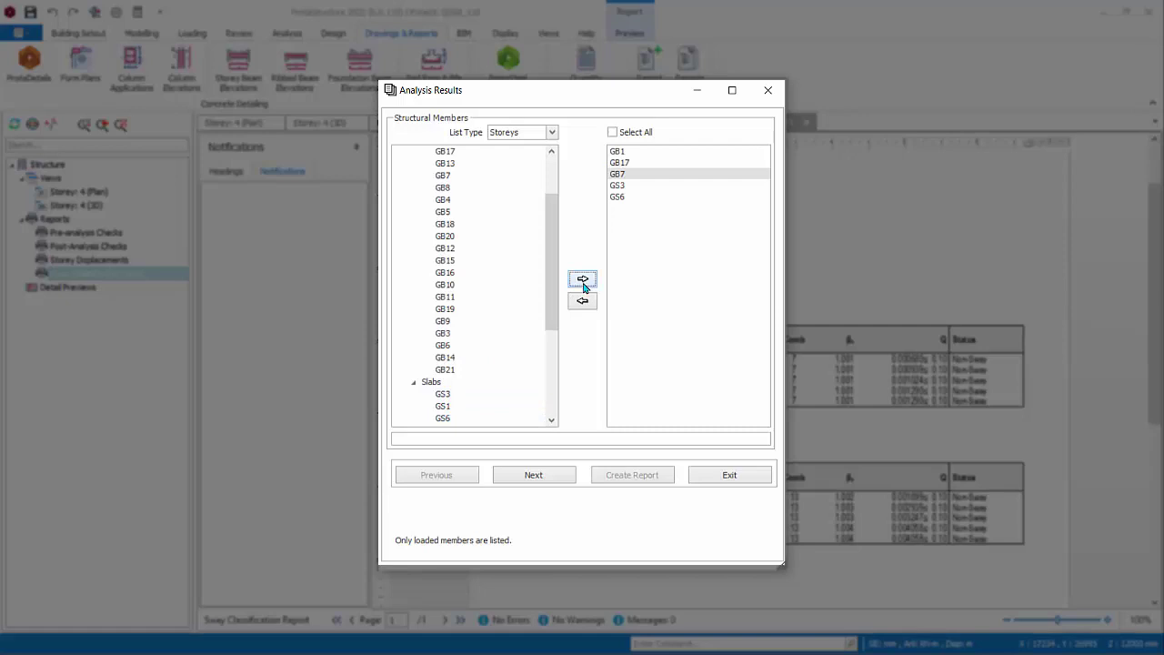
- Include all load cases G to Wy and all seven load types, then create the report
{"action": "left_click", "coordinate": [550, 481]}
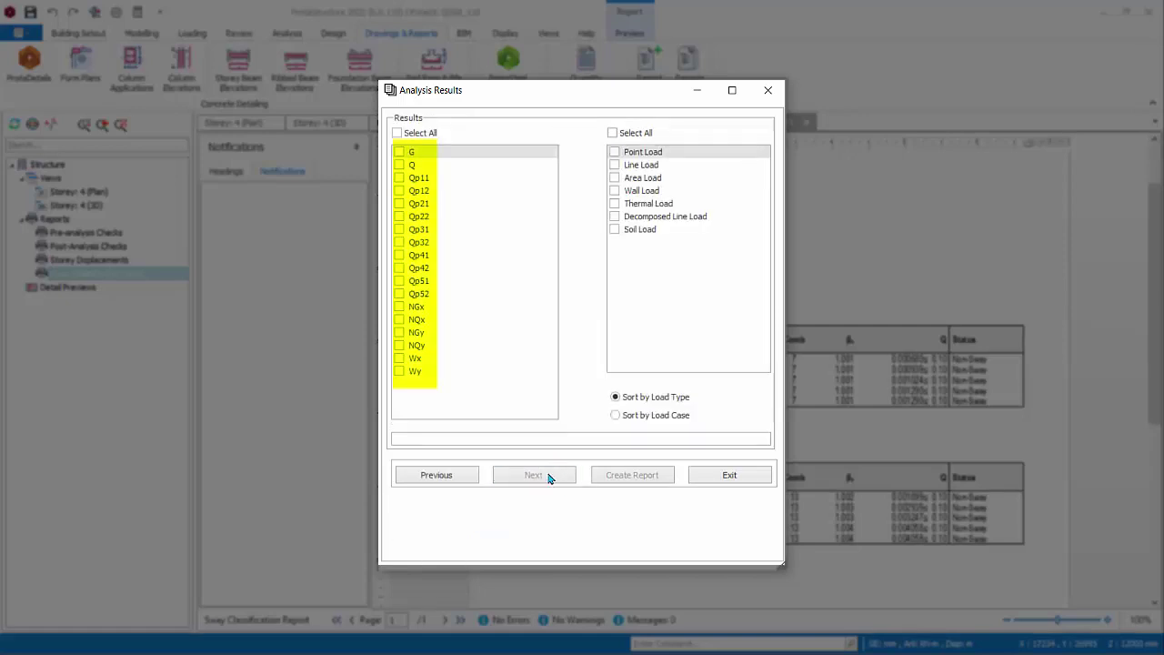
{"action": "left_click", "coordinate": [397, 134]}
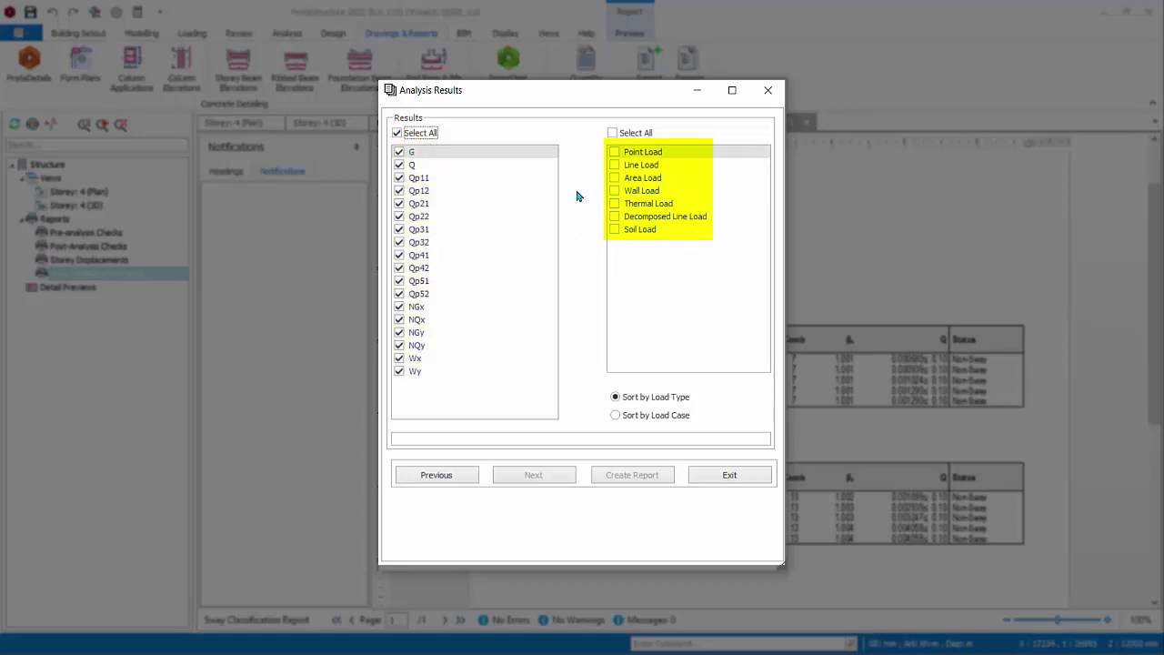
{"action": "left_click", "coordinate": [612, 133]}
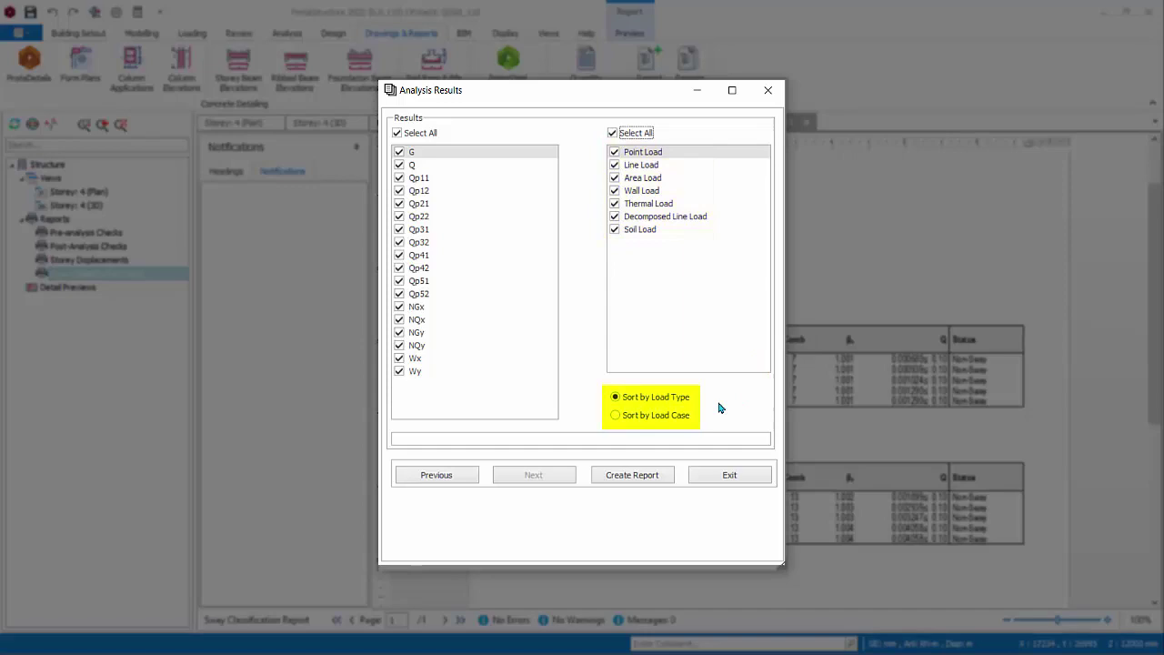
{"action": "left_click", "coordinate": [661, 481]}
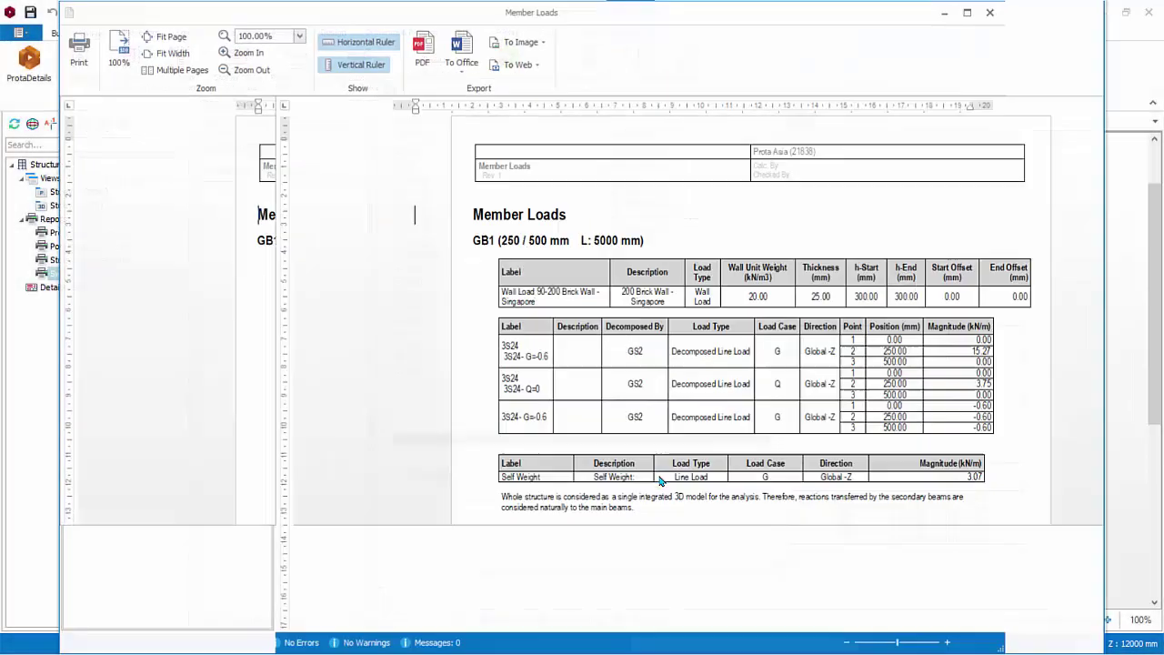
- Review the Member Loads report, close its preview and exit the Analysis Results dialog
{"action": "scroll", "coordinate": [978, 397], "scroll_direction": "up", "scroll_amount": 1, "text": "ctrl"}
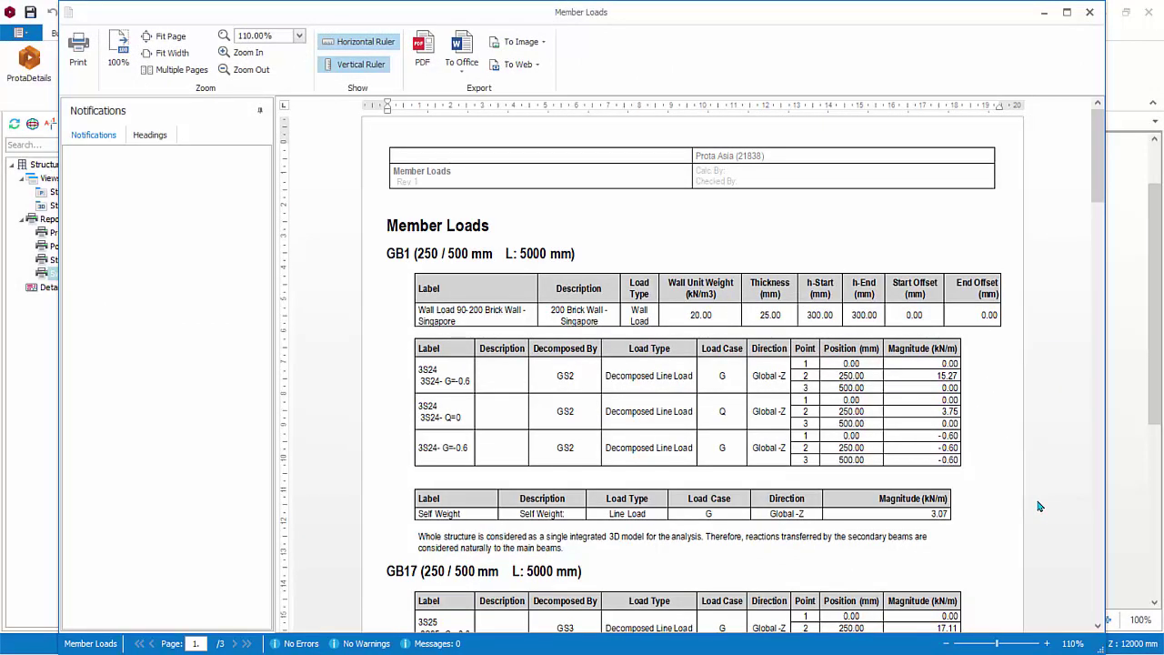
{"action": "scroll", "coordinate": [1040, 506], "scroll_direction": "down", "scroll_amount": 3}
{"action": "scroll", "coordinate": [1040, 506], "scroll_direction": "down", "scroll_amount": 20}
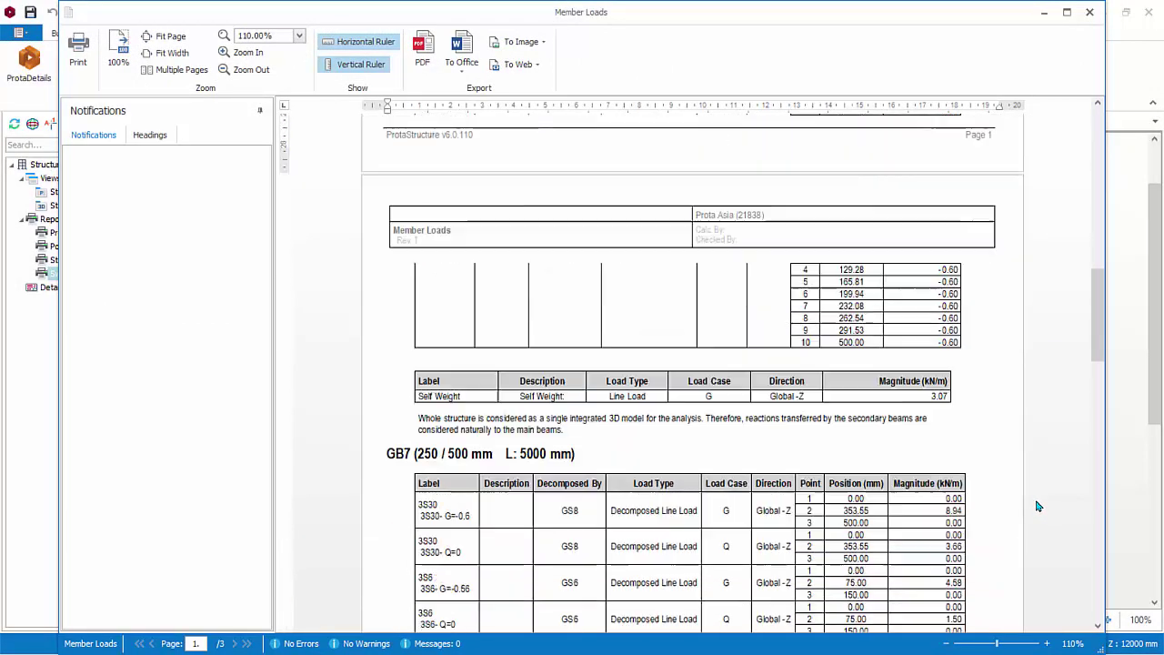
{"action": "left_click", "coordinate": [1096, 14]}
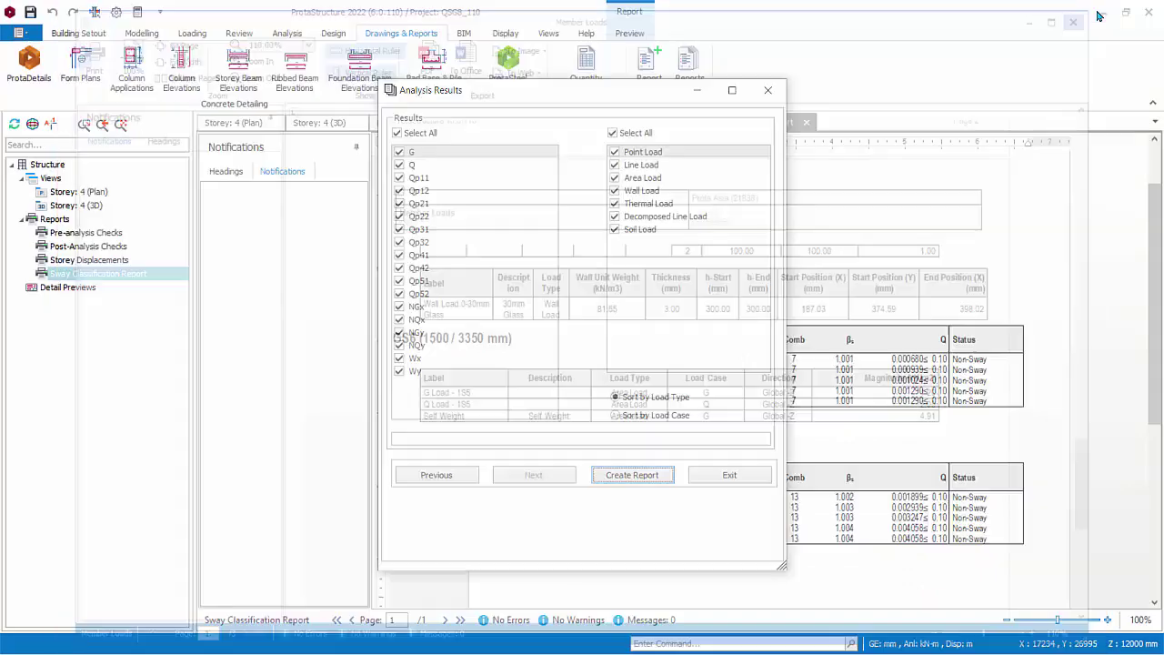
{"action": "left_click", "coordinate": [730, 476]}
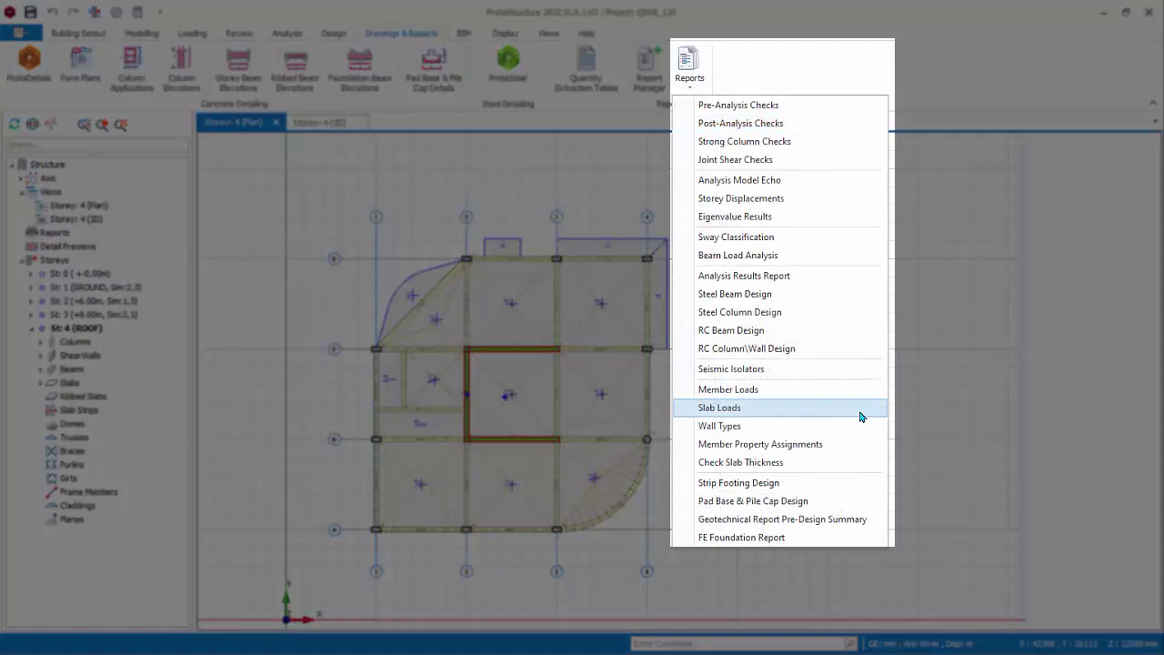
- Create the Slab Loads report for All Storeys, then the Wall Types report
{"action": "left_click", "coordinate": [860, 417]}
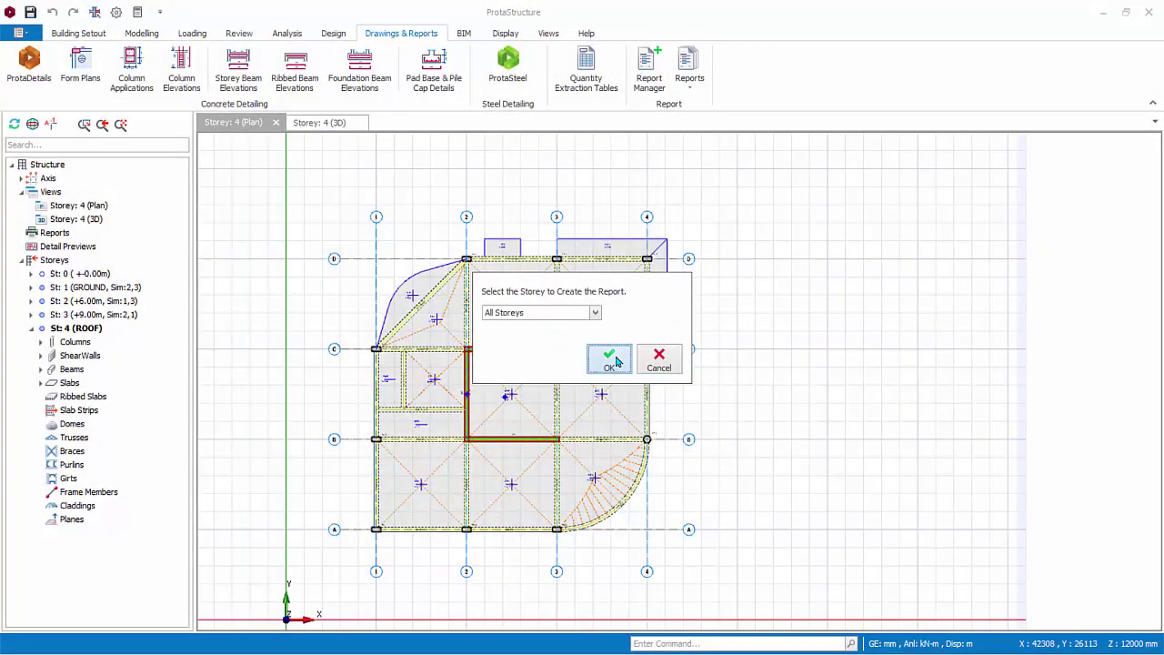
{"action": "left_click", "coordinate": [609, 361]}
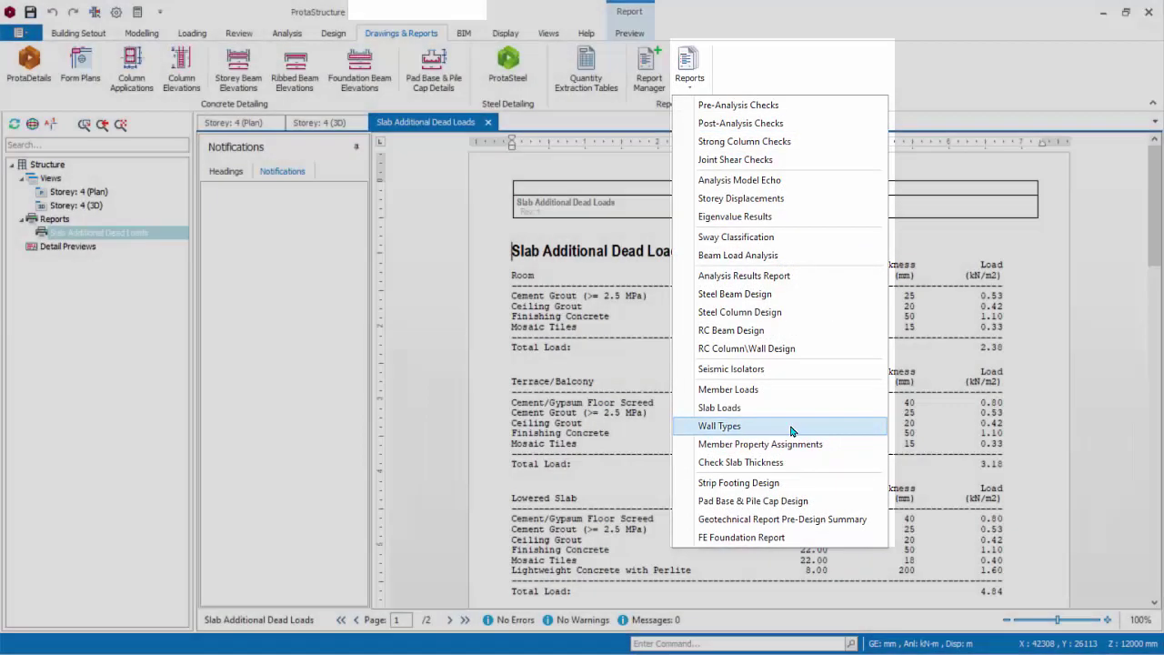
{"action": "left_click", "coordinate": [790, 429]}
{"action": "left_click", "coordinate": [611, 360]}
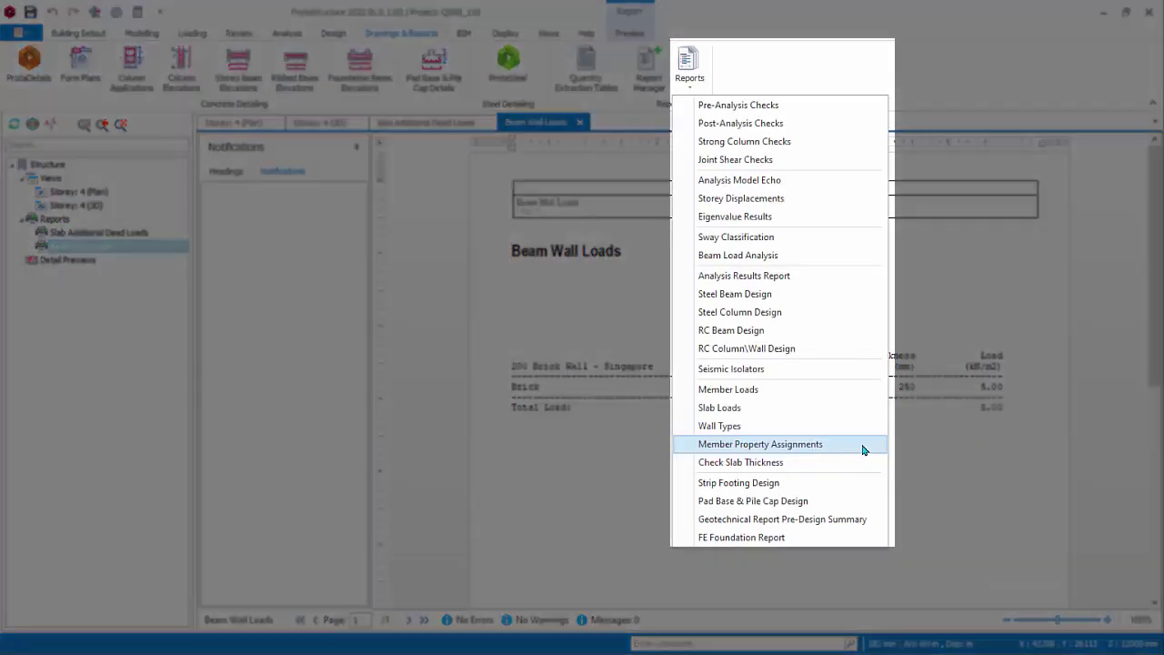
- Create the Element End Releases report for Storey1 columns, removing GC1 from the selection
{"action": "left_click", "coordinate": [864, 450]}
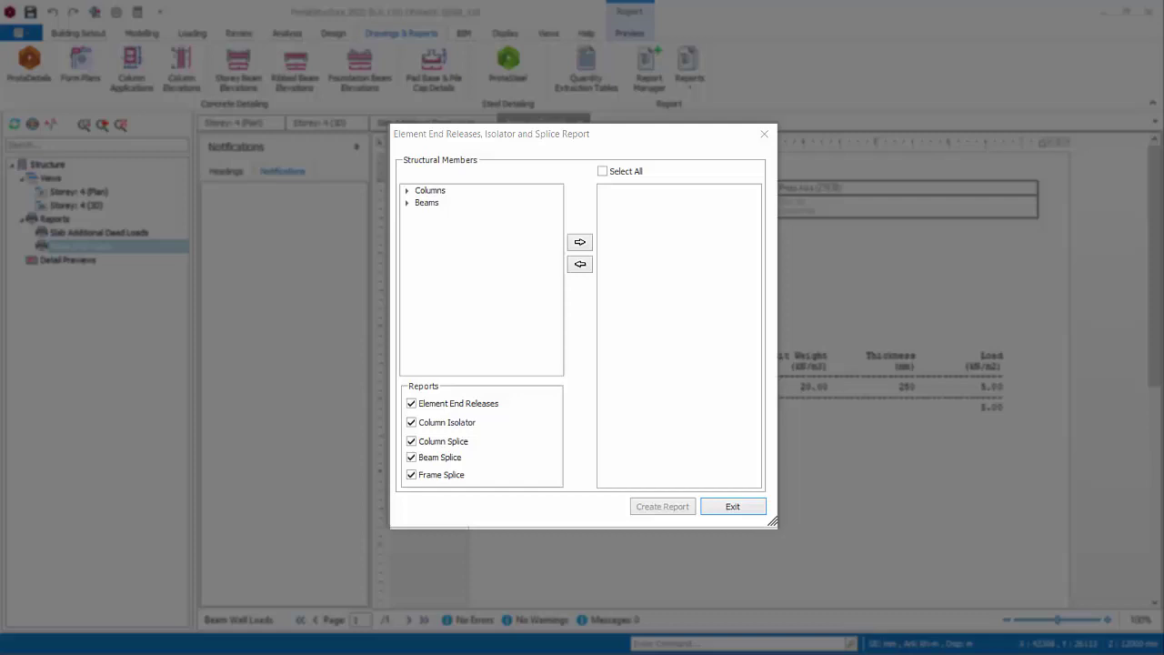
{"action": "left_click", "coordinate": [408, 190]}
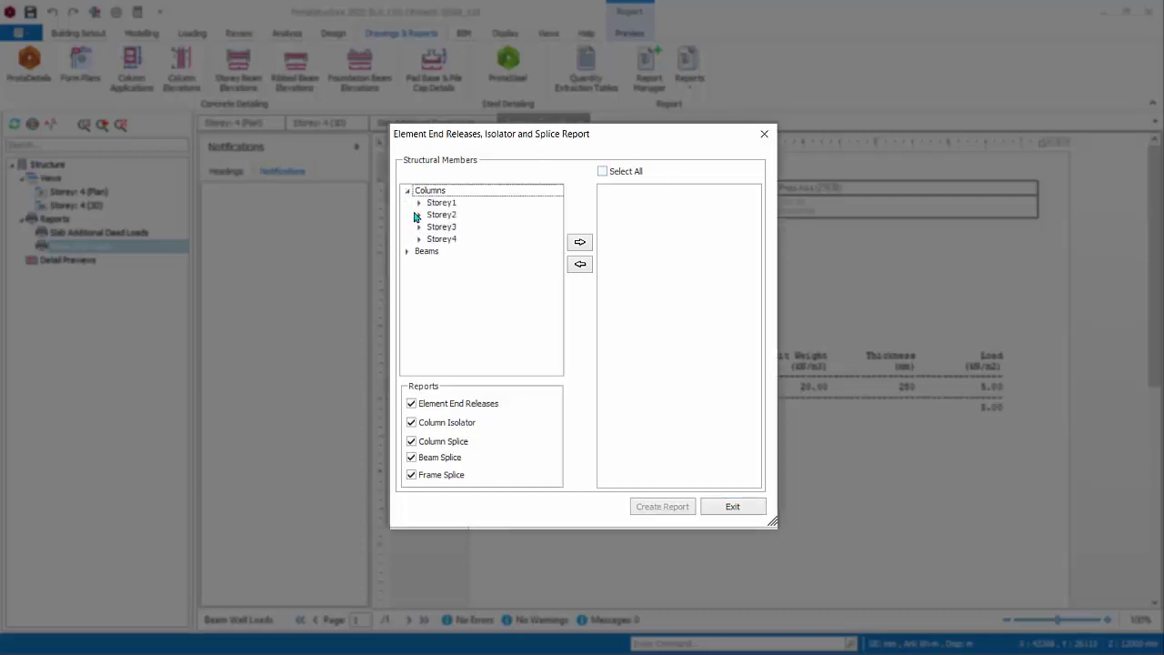
{"action": "left_click", "coordinate": [418, 203]}
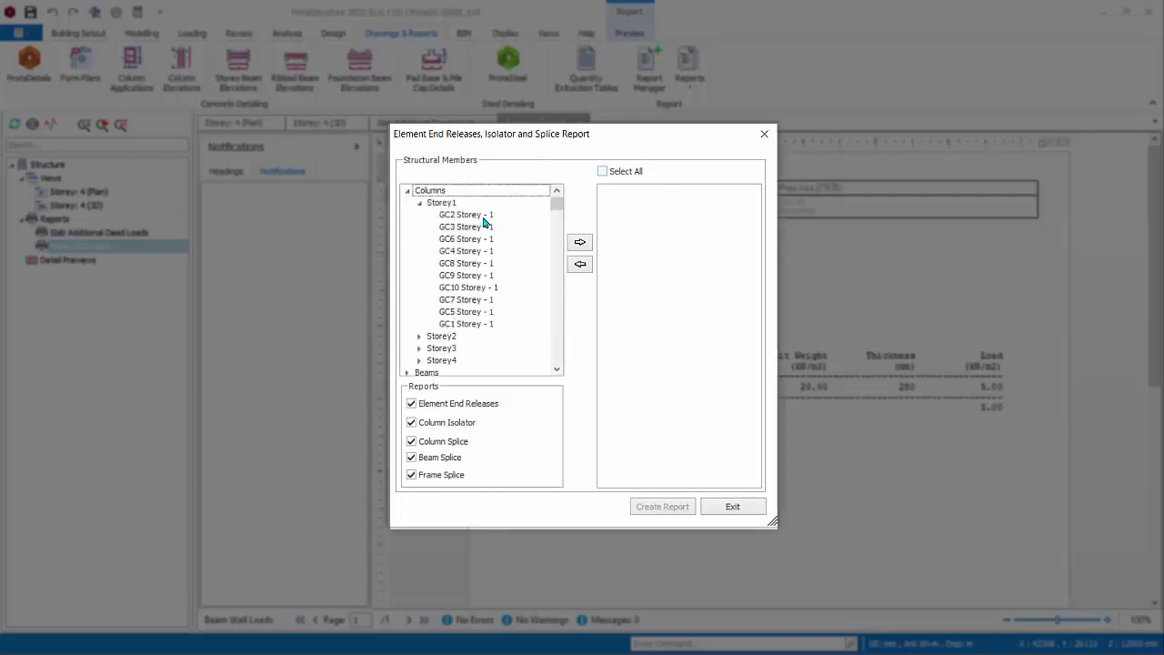
{"action": "left_click", "coordinate": [460, 204]}
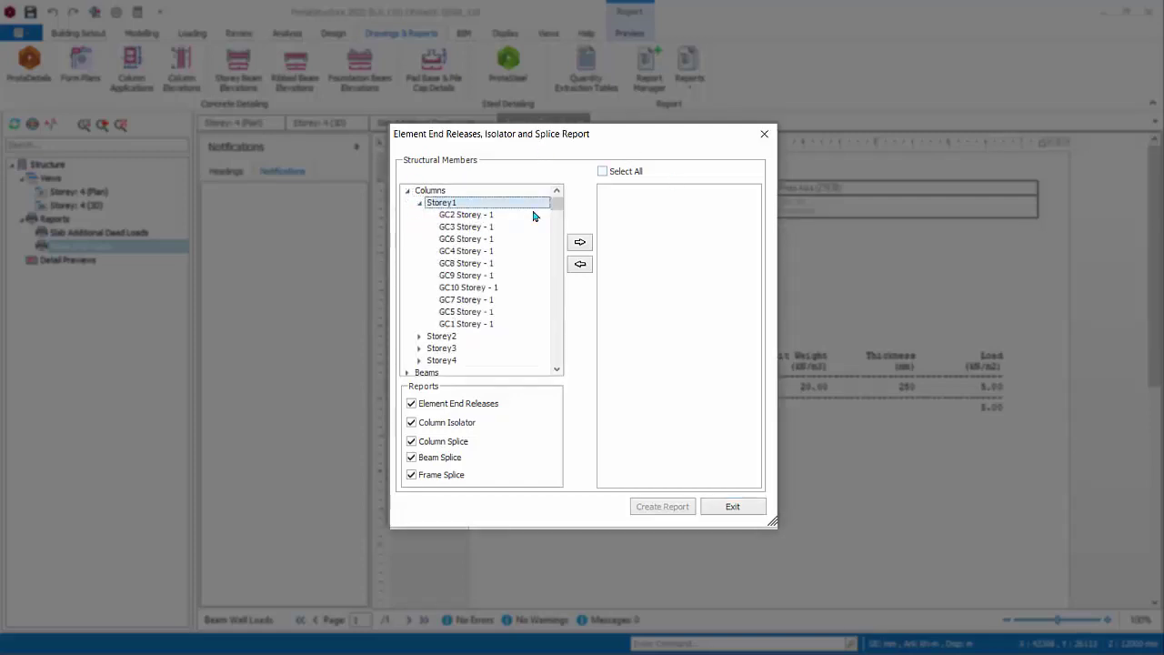
{"action": "left_click", "coordinate": [587, 241]}
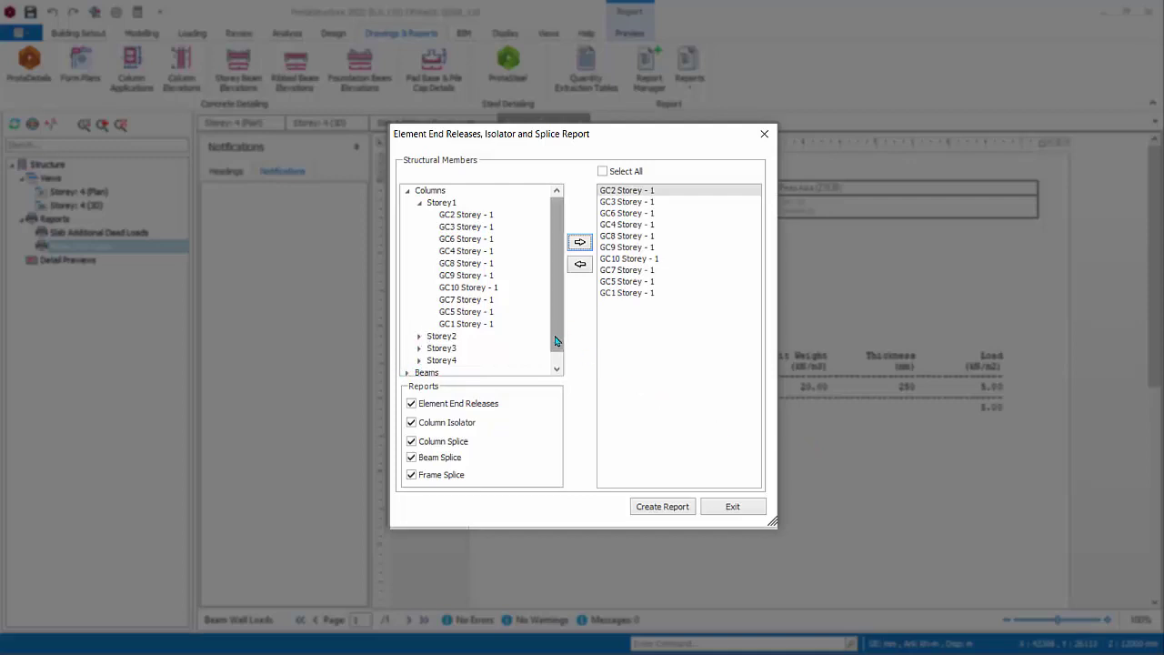
{"action": "scroll", "coordinate": [557, 340], "scroll_direction": "down", "scroll_amount": 1}
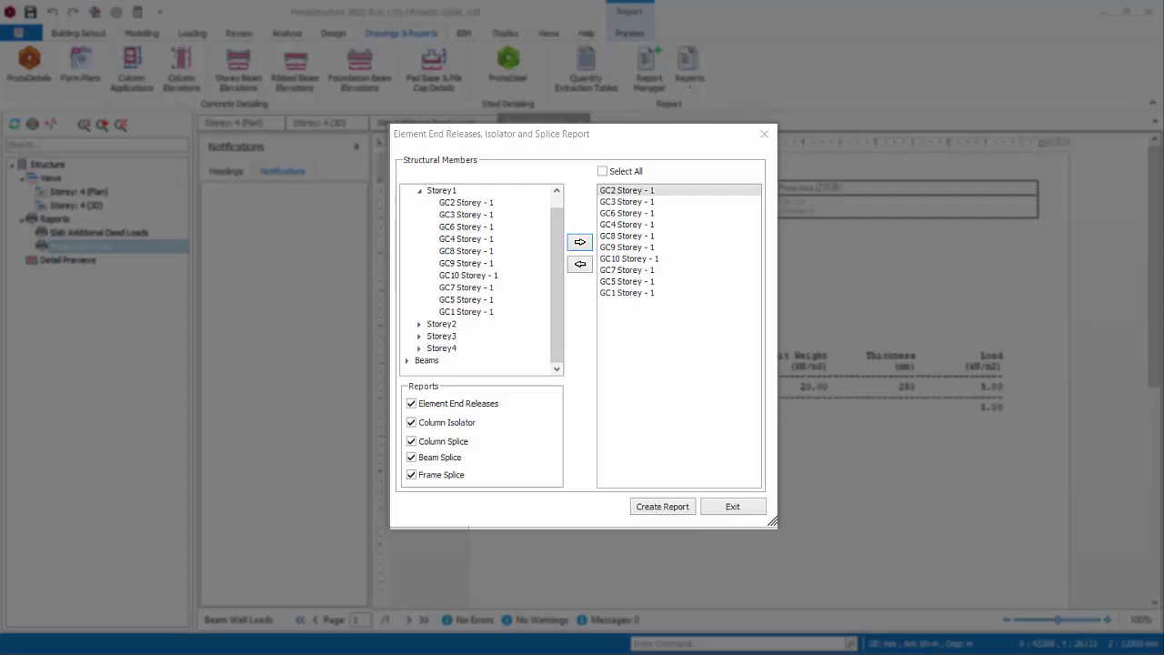
{"action": "left_click", "coordinate": [647, 293]}
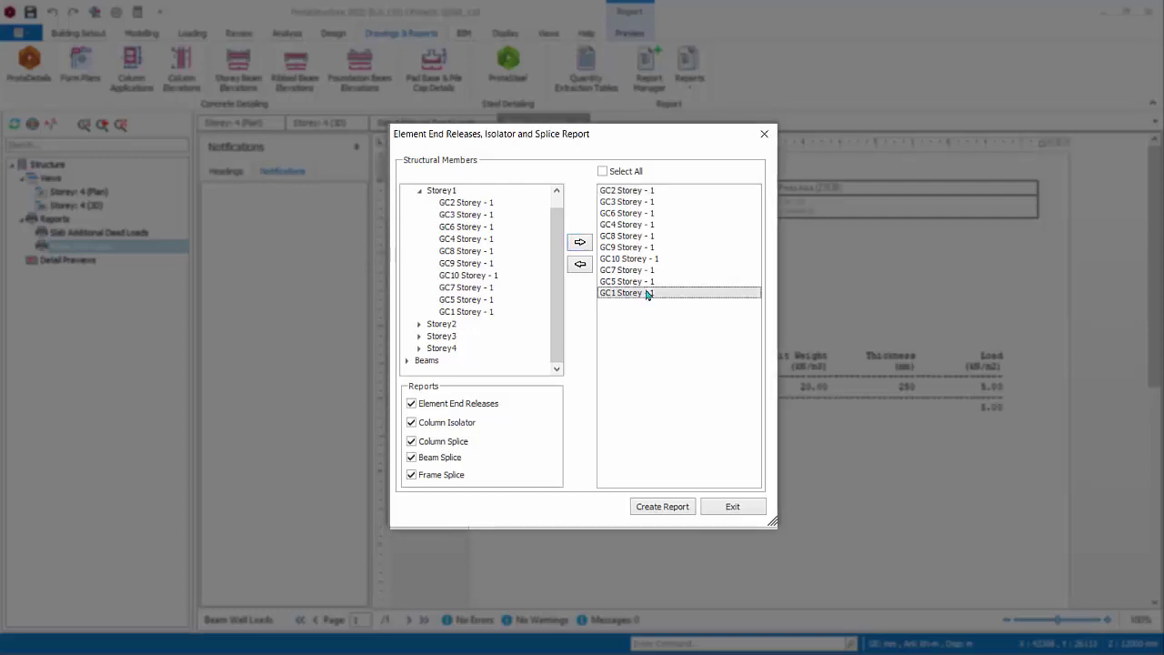
{"action": "left_click", "coordinate": [587, 266]}
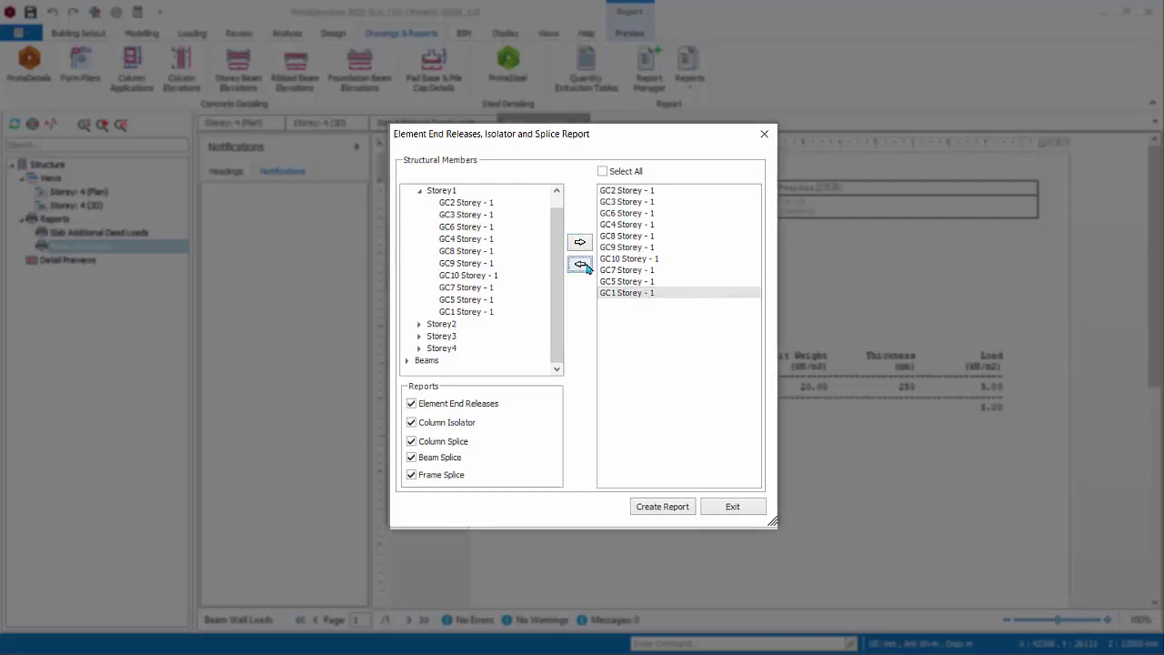
{"action": "left_click", "coordinate": [661, 507]}
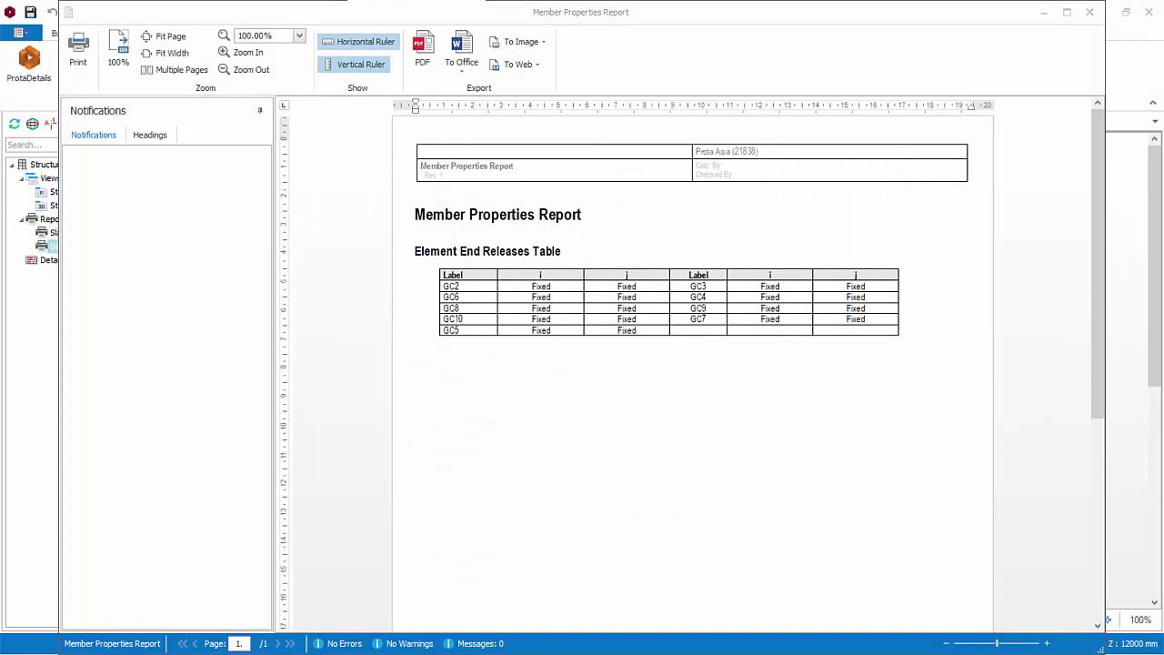
- Close the Member Properties Report preview and exit the end releases dialog
{"action": "left_click", "coordinate": [1089, 13]}
{"action": "left_click", "coordinate": [740, 509]}
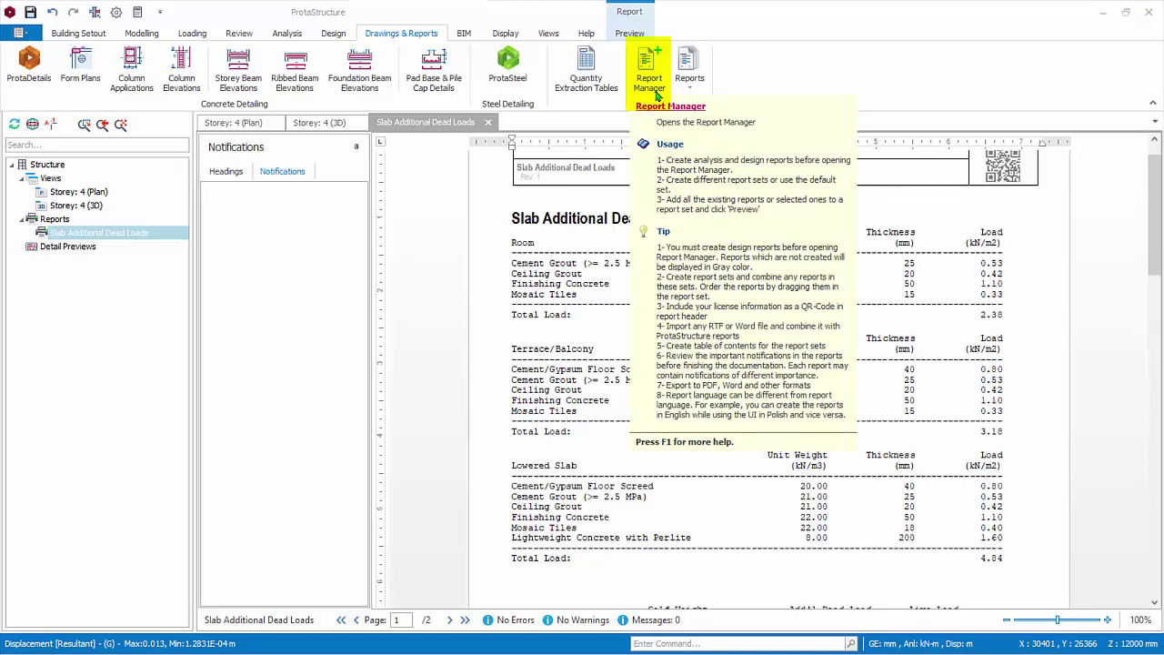
- Open the Report Manager and expand the Model Information reports
{"action": "left_click", "coordinate": [655, 91]}
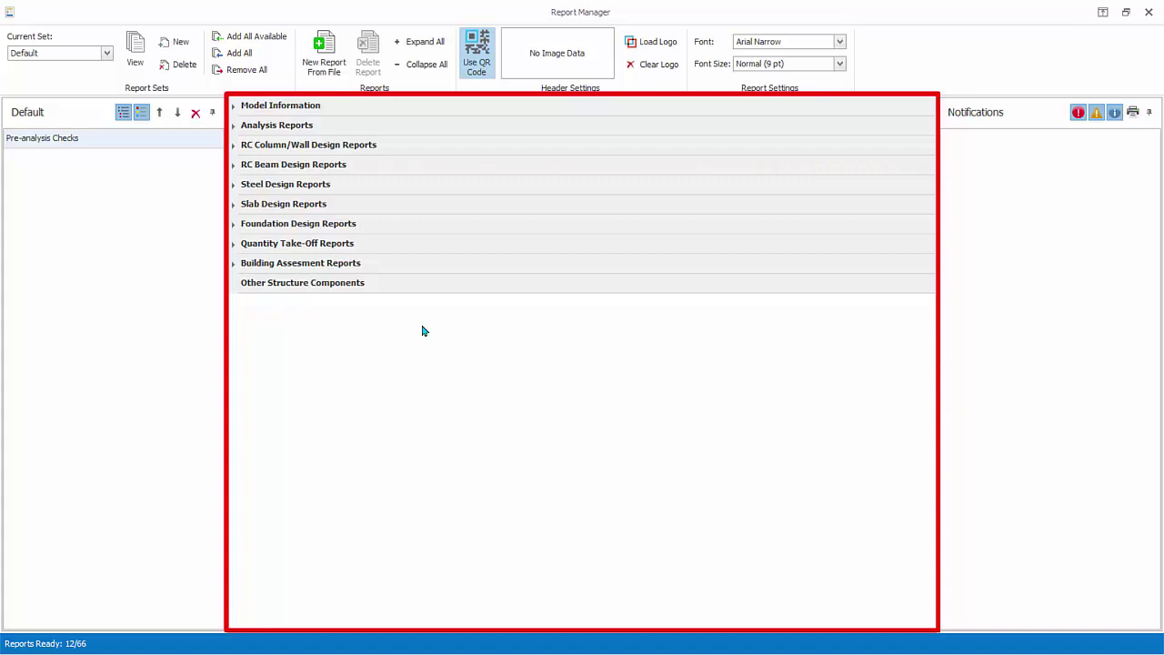
{"action": "left_click", "coordinate": [233, 106]}
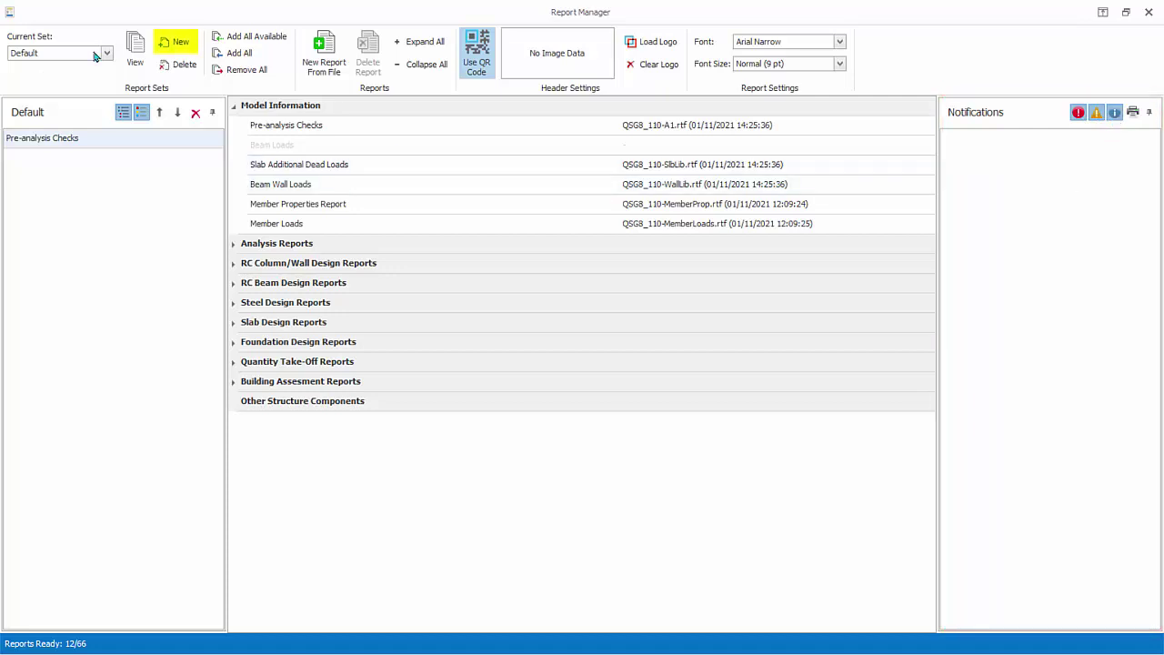
- Create a new report set named Submission1
{"action": "left_click", "coordinate": [180, 45]}
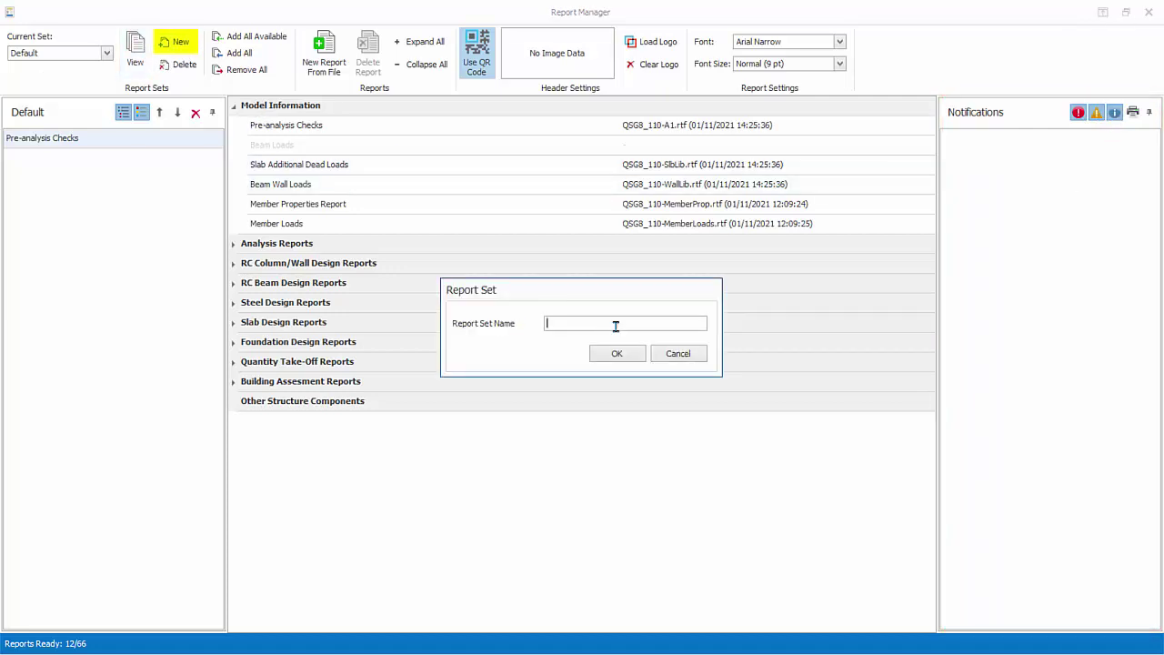
{"action": "type", "text": "Submission1"}
{"action": "left_click", "coordinate": [626, 353]}
- Add Pre-analysis Checks and Slab Additional Dead Loads, then all available and all reports
{"action": "left_click_drag", "start_coordinate": [298, 132], "coordinate": [77, 171]}
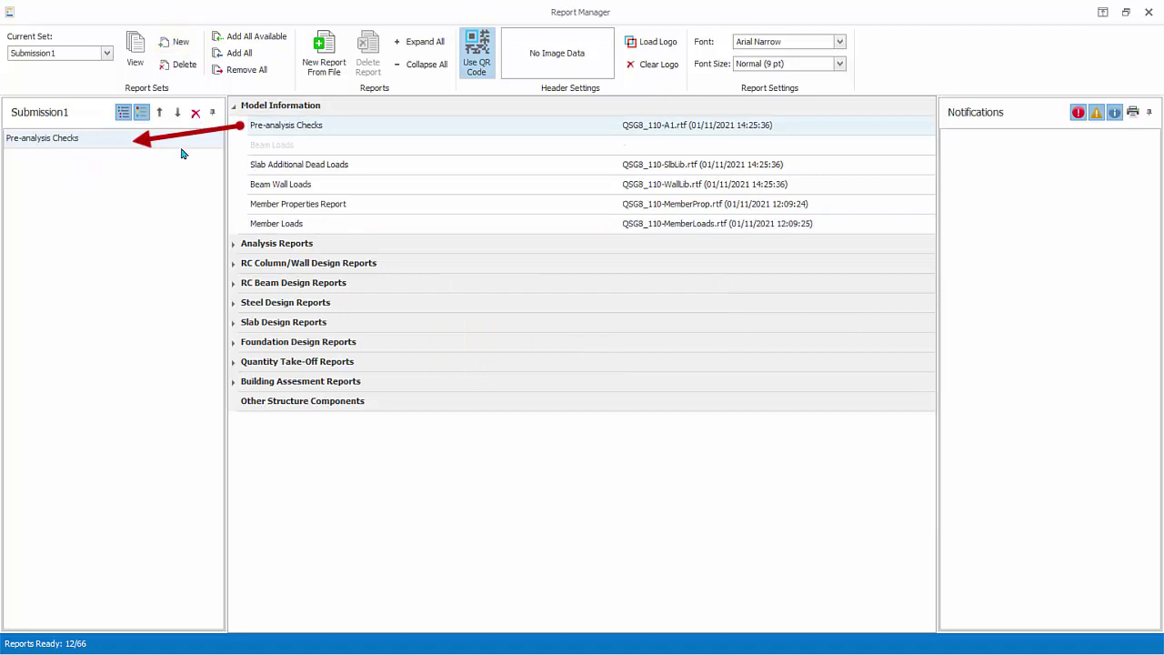
{"action": "left_click_drag", "start_coordinate": [255, 167], "coordinate": [47, 200]}
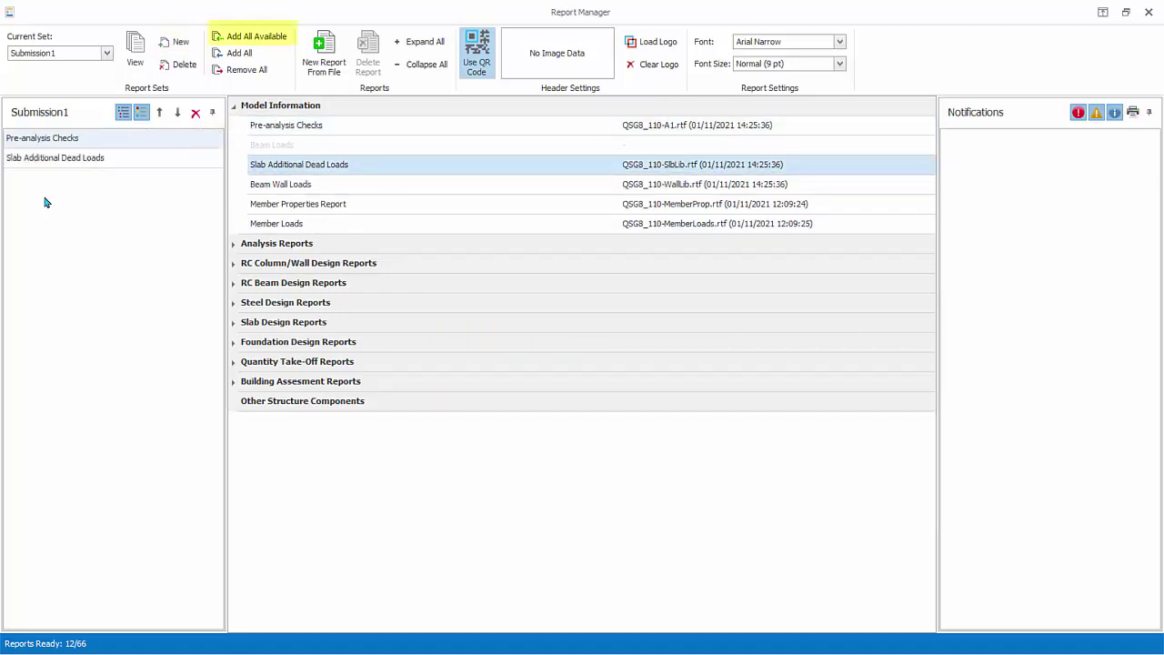
{"action": "left_click", "coordinate": [251, 38]}
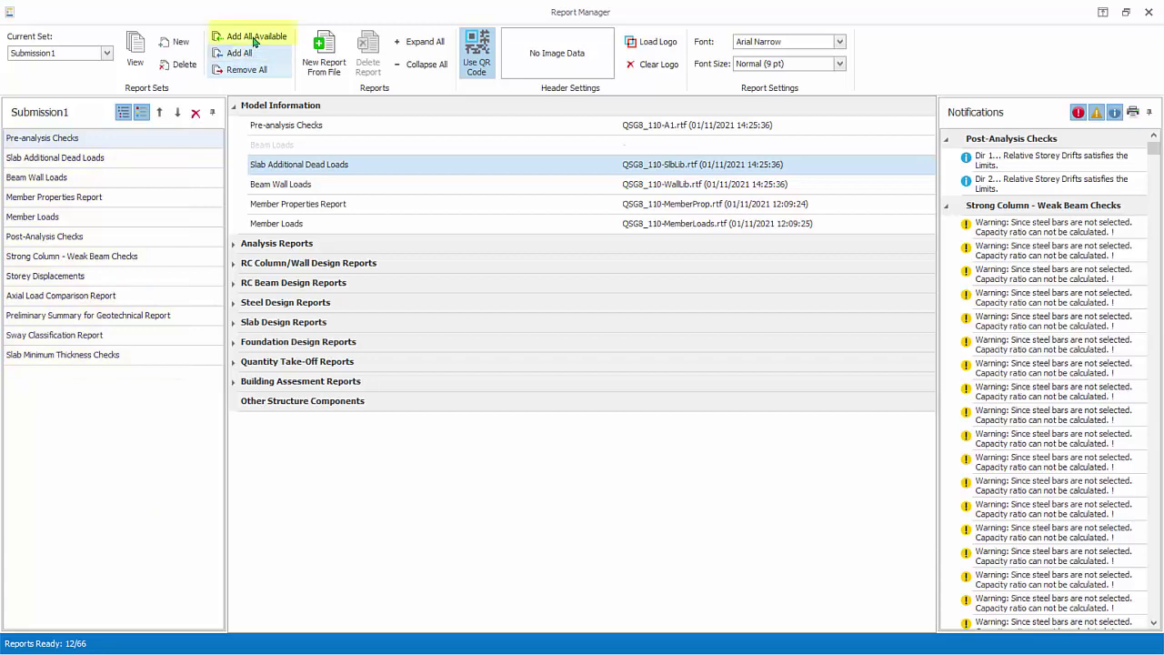
{"action": "left_click", "coordinate": [253, 55]}
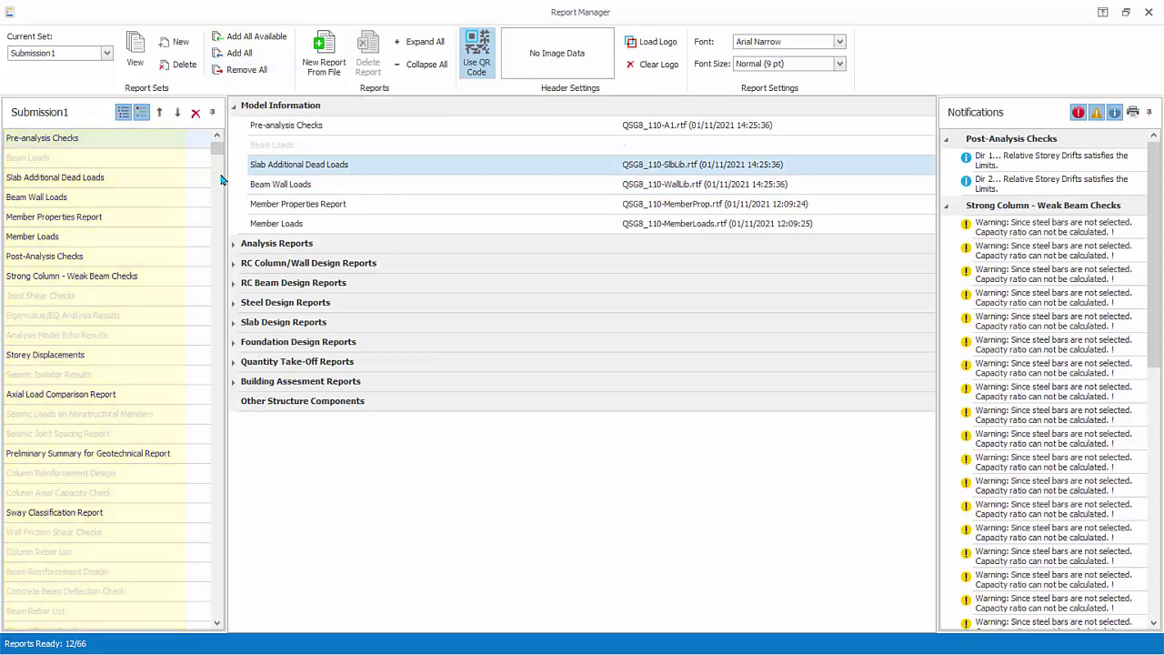
- Remove all reports from Submission1 and re-add only the available ones
{"action": "left_click", "coordinate": [262, 75]}
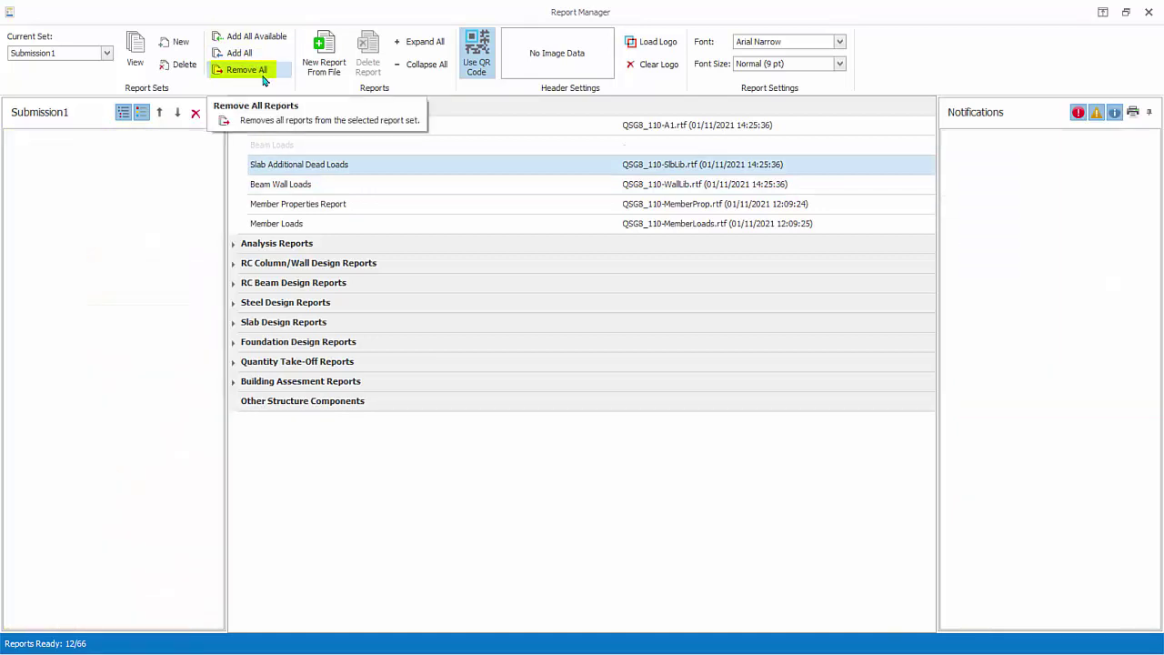
{"action": "left_click", "coordinate": [284, 38]}
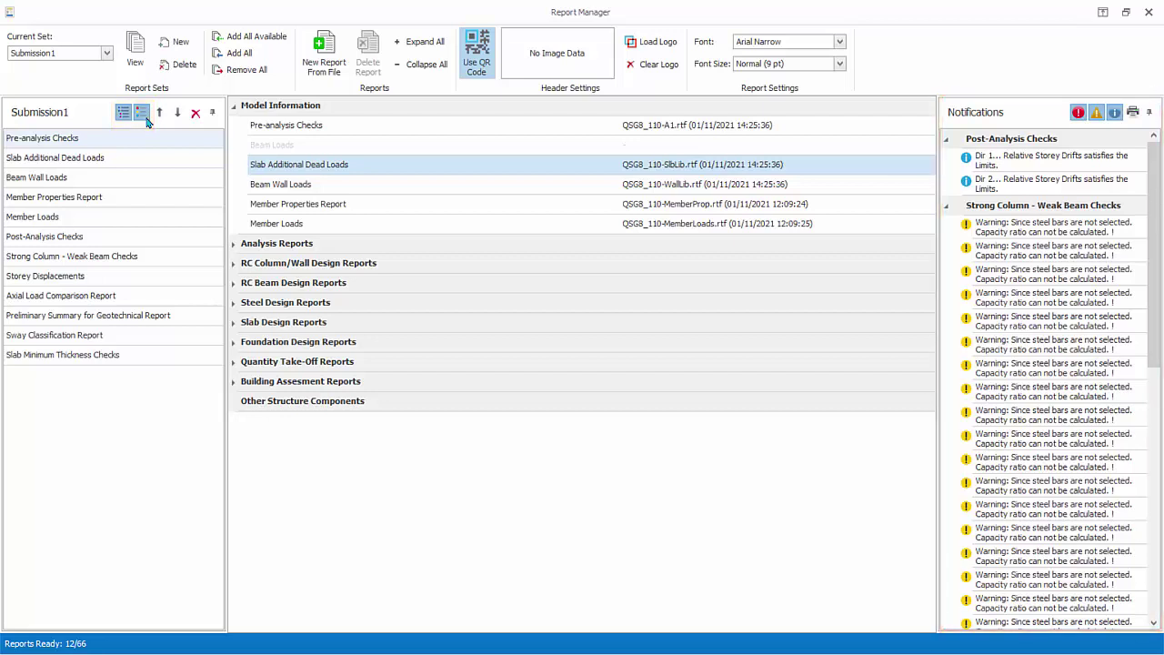
- Move Member Properties Report up to the top of the set, then back down to fourth place
{"action": "left_click", "coordinate": [130, 202]}
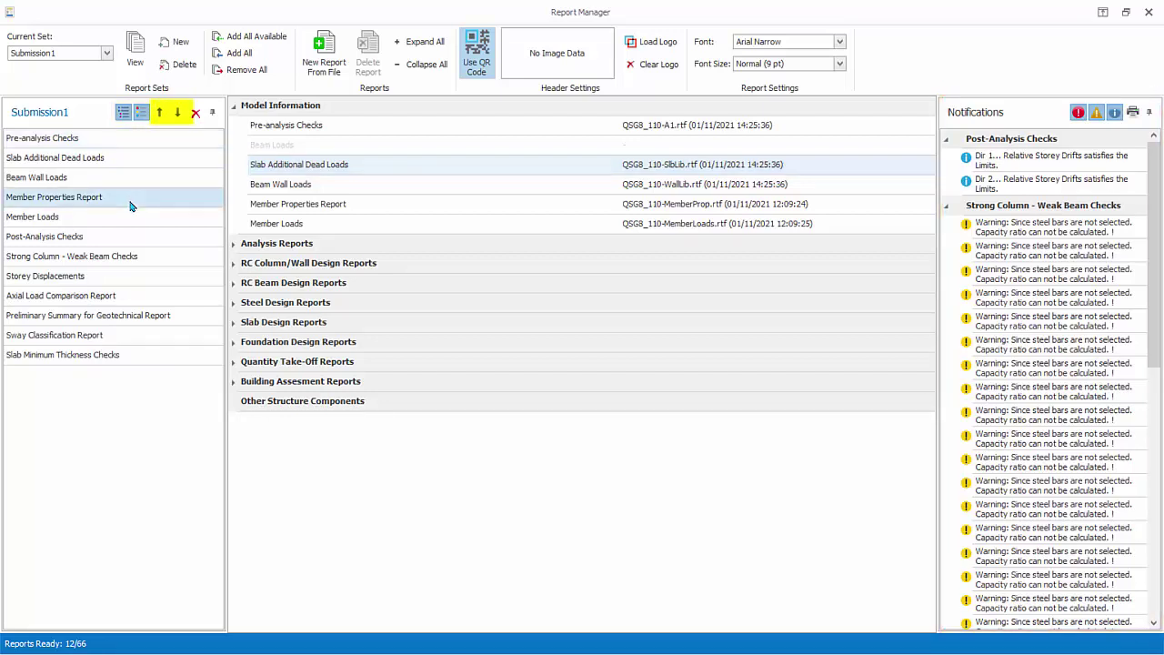
{"action": "left_click", "coordinate": [161, 114]}
{"action": "left_click", "coordinate": [163, 116]}
{"action": "left_click", "coordinate": [163, 117]}
{"action": "left_click", "coordinate": [176, 116]}
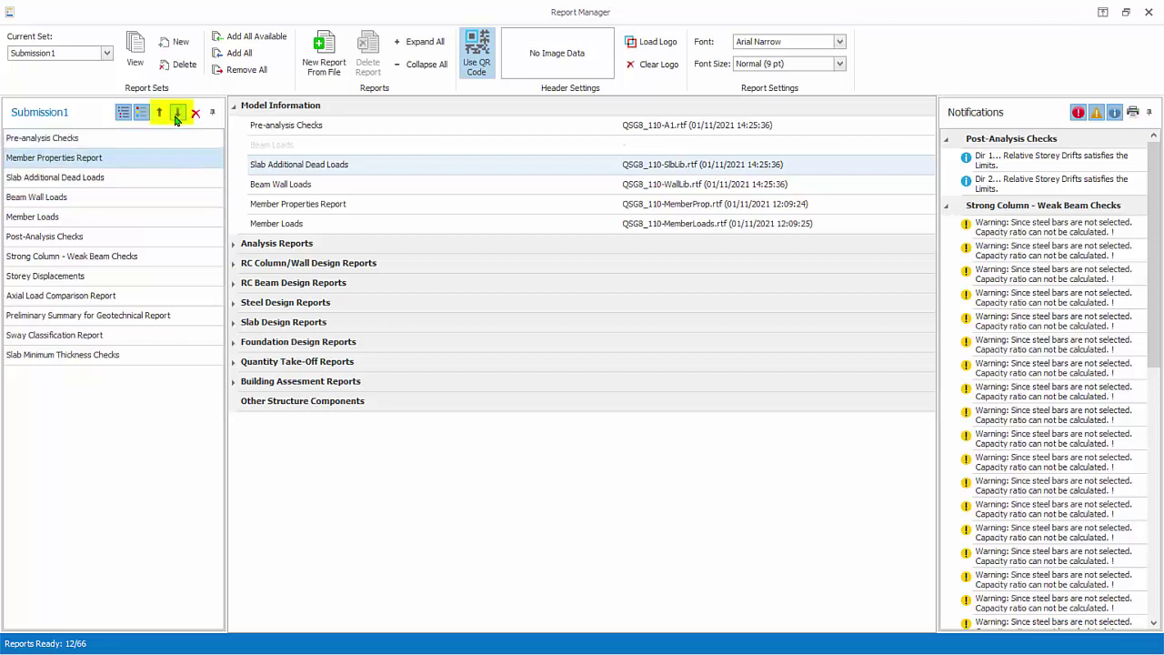
{"action": "left_click", "coordinate": [176, 119]}
{"action": "left_click", "coordinate": [177, 120]}
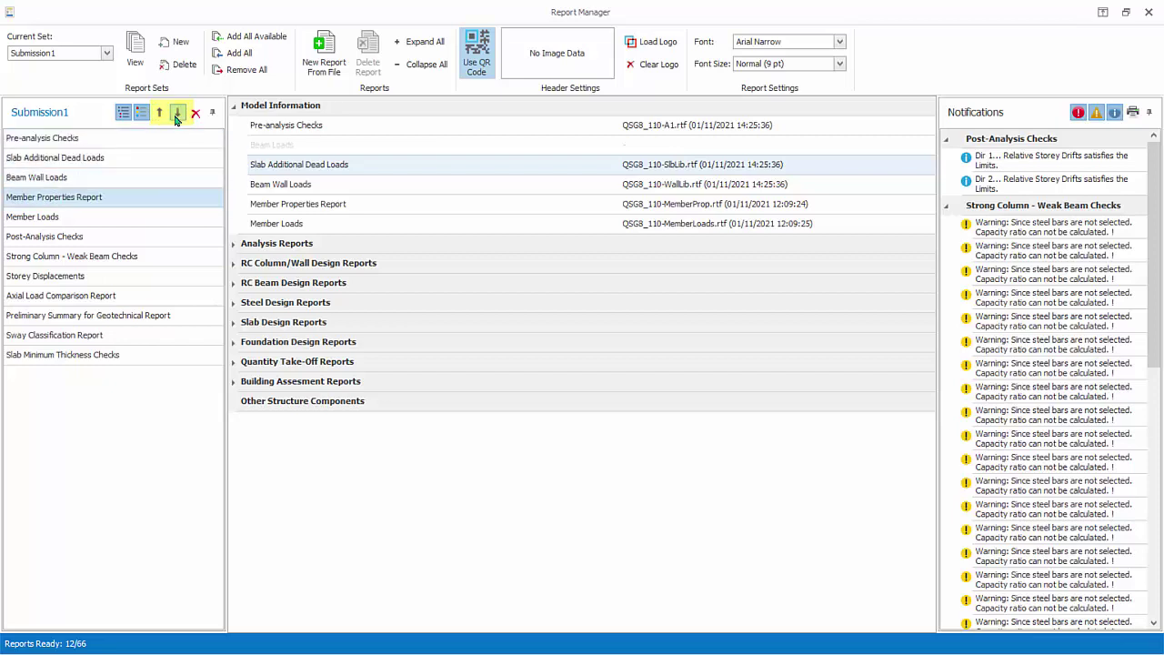
- Turn on the header QR code and load Prota2.jpg as the report logo
{"action": "left_click", "coordinate": [495, 71]}
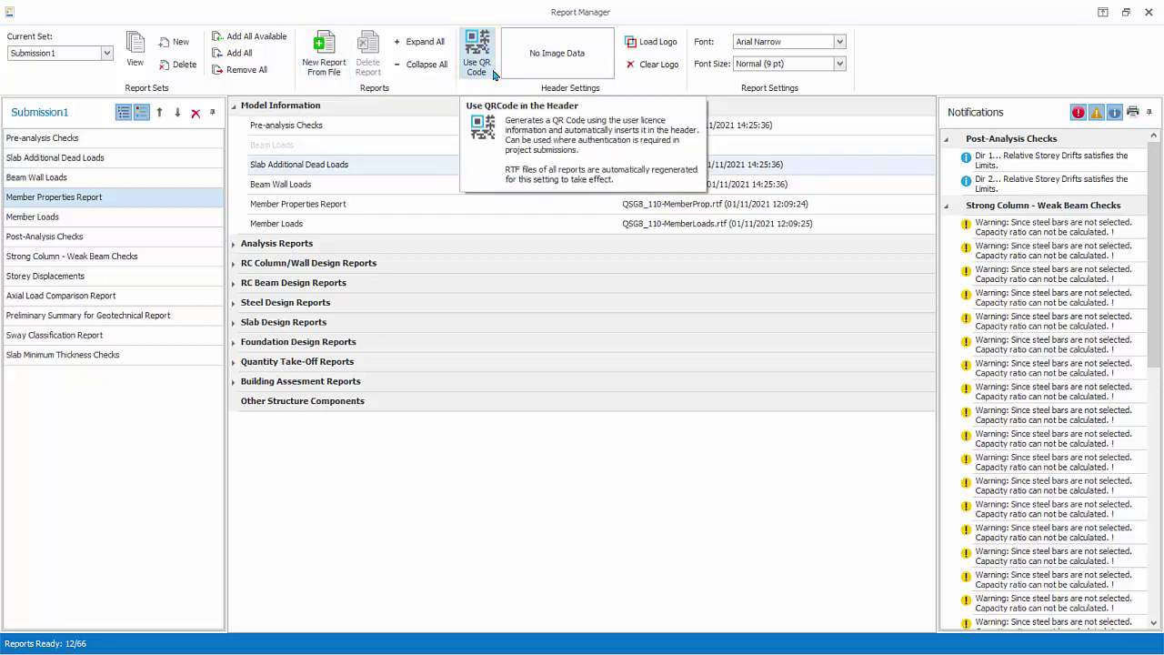
{"action": "left_click", "coordinate": [655, 42]}
{"action": "scroll", "coordinate": [327, 228], "scroll_direction": "down", "scroll_amount": 3}
{"action": "left_click", "coordinate": [292, 278]}
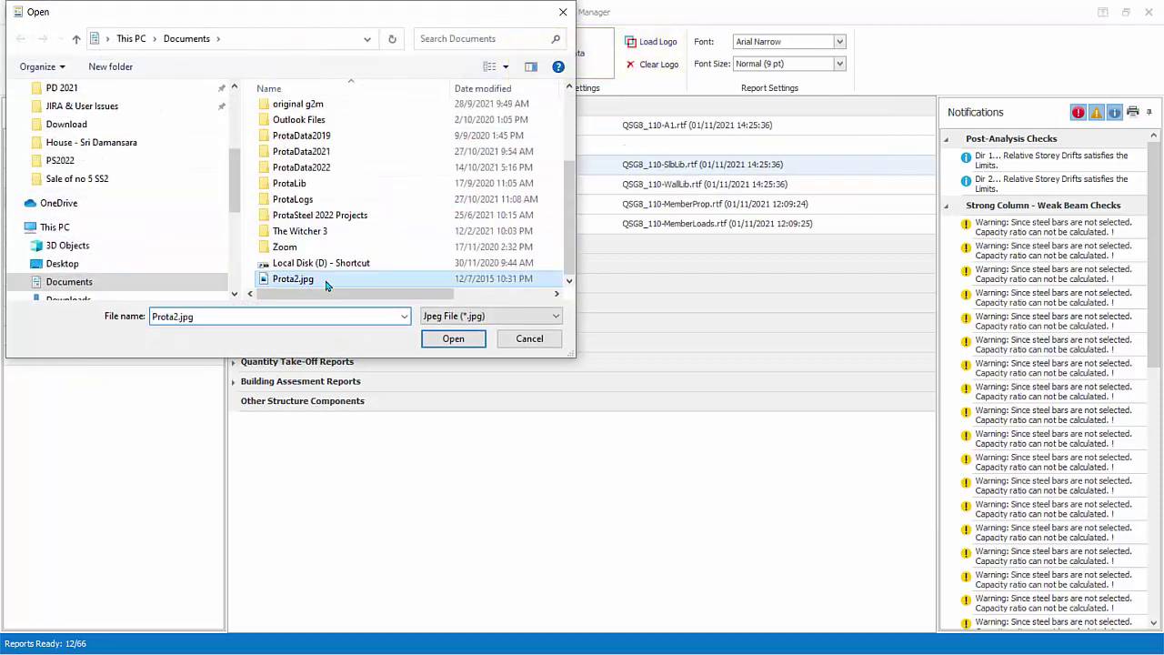
{"action": "left_click", "coordinate": [469, 339]}
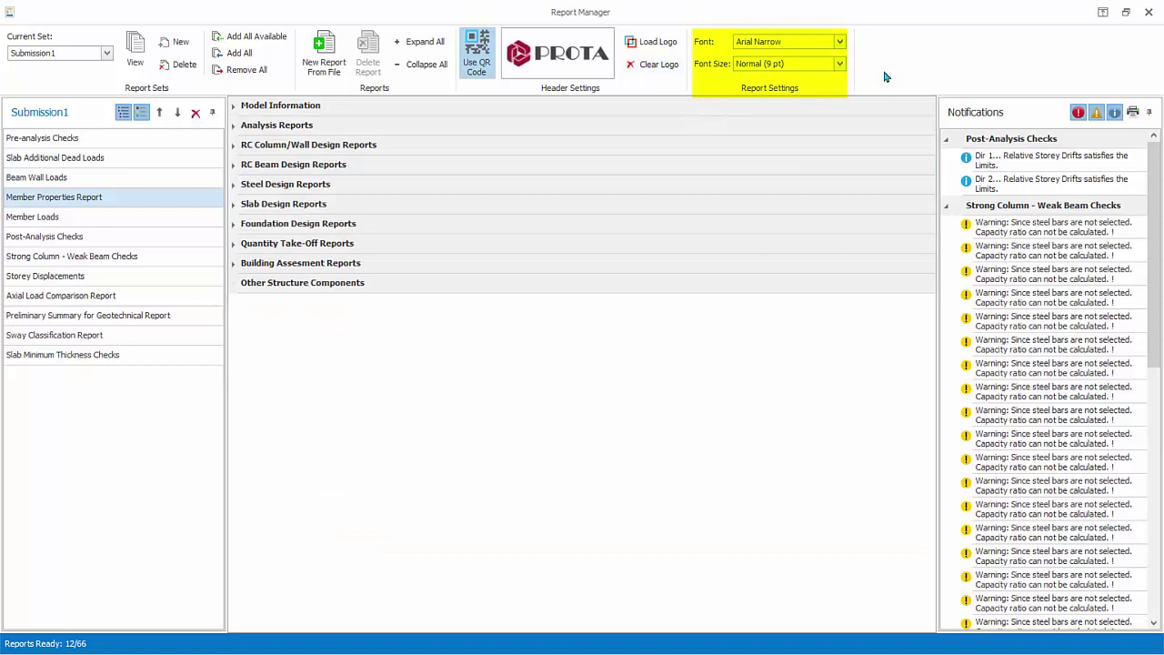
{"action": "left_click", "coordinate": [138, 64]}
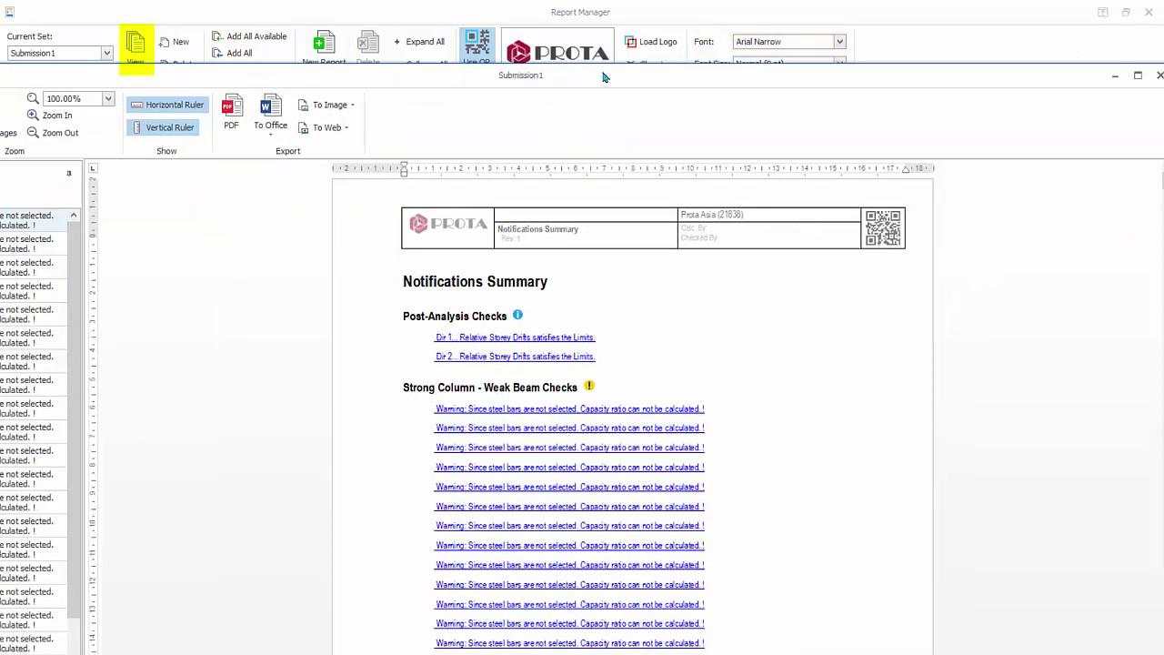
{"action": "scroll", "coordinate": [859, 423], "scroll_direction": "down", "scroll_amount": 15}
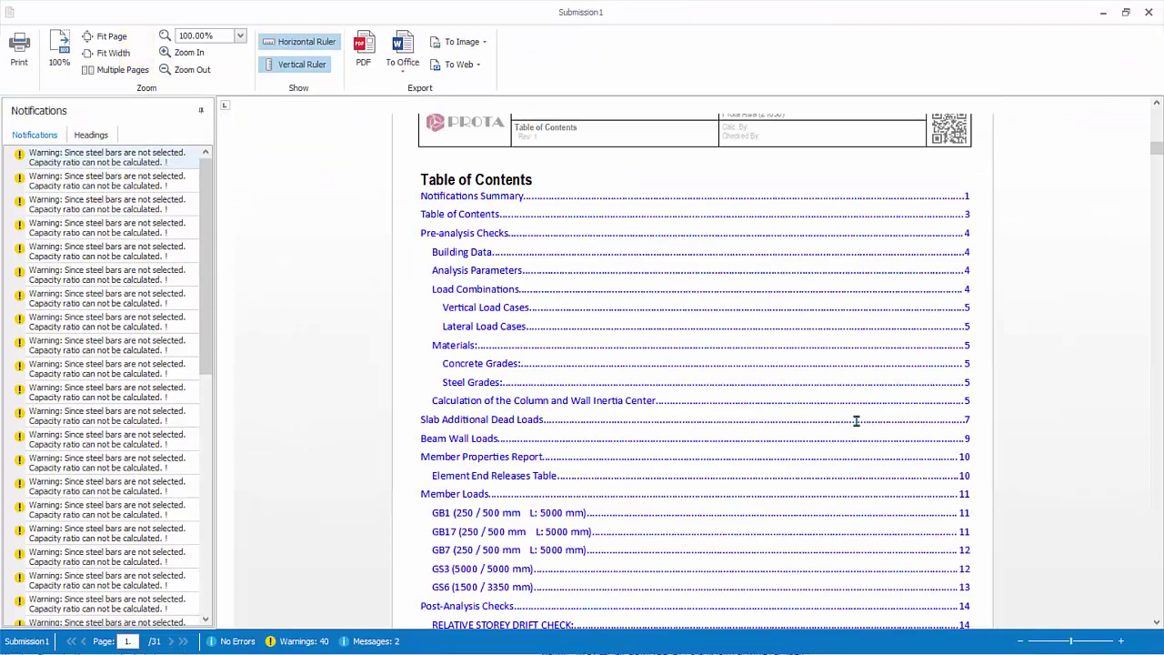
{"action": "left_click", "coordinate": [1149, 13]}
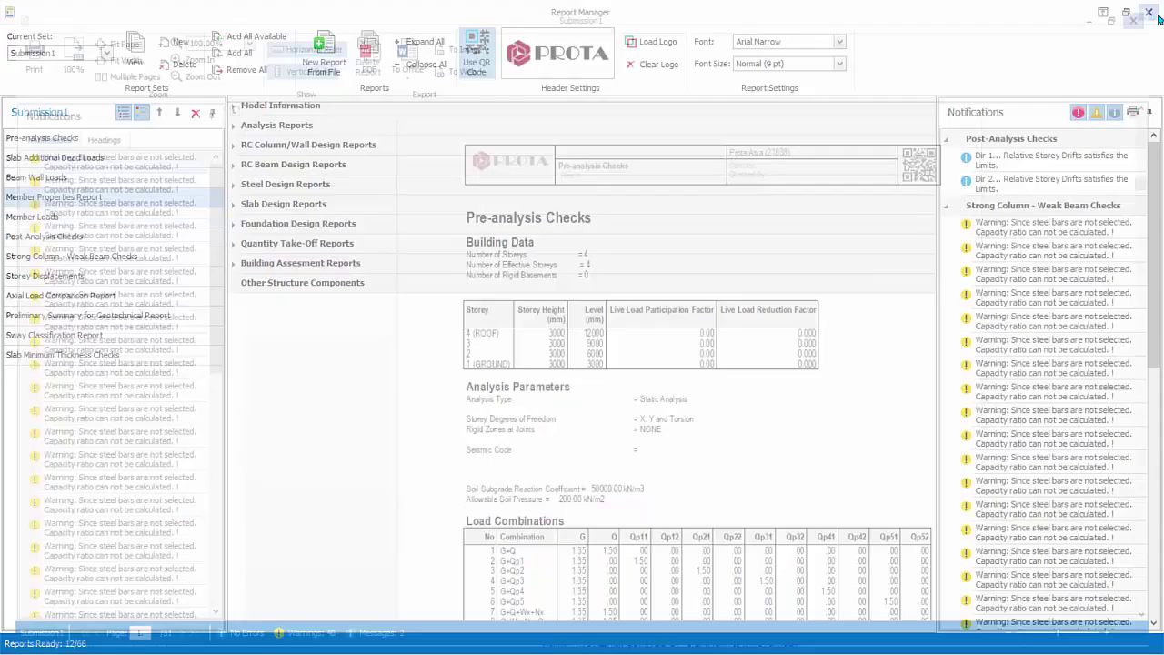